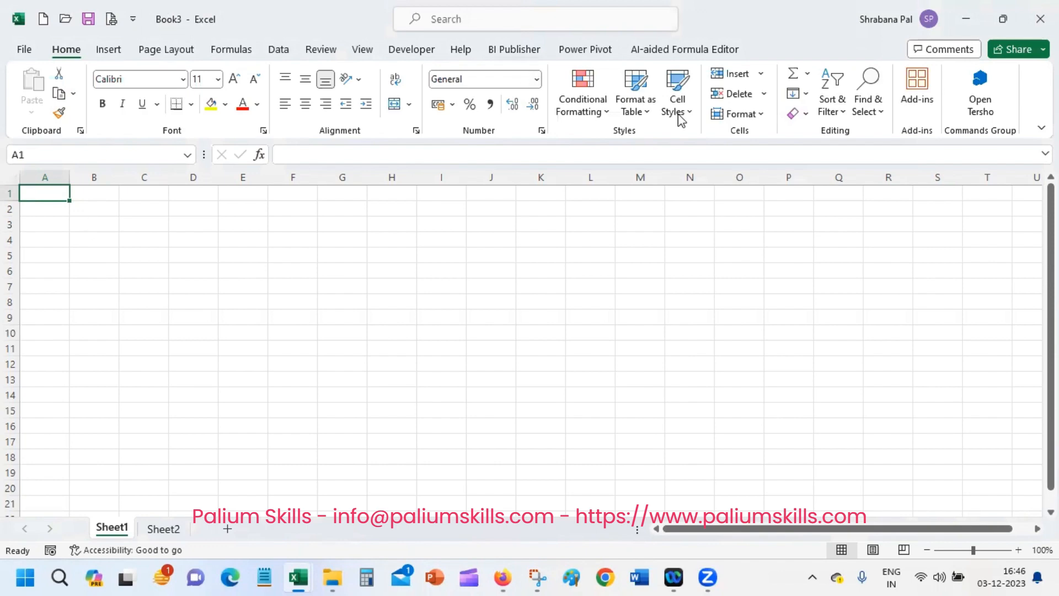
- Check the add-ins list in the Excel options for the Microsoft Power Pivot add-in
left_click(580, 52)
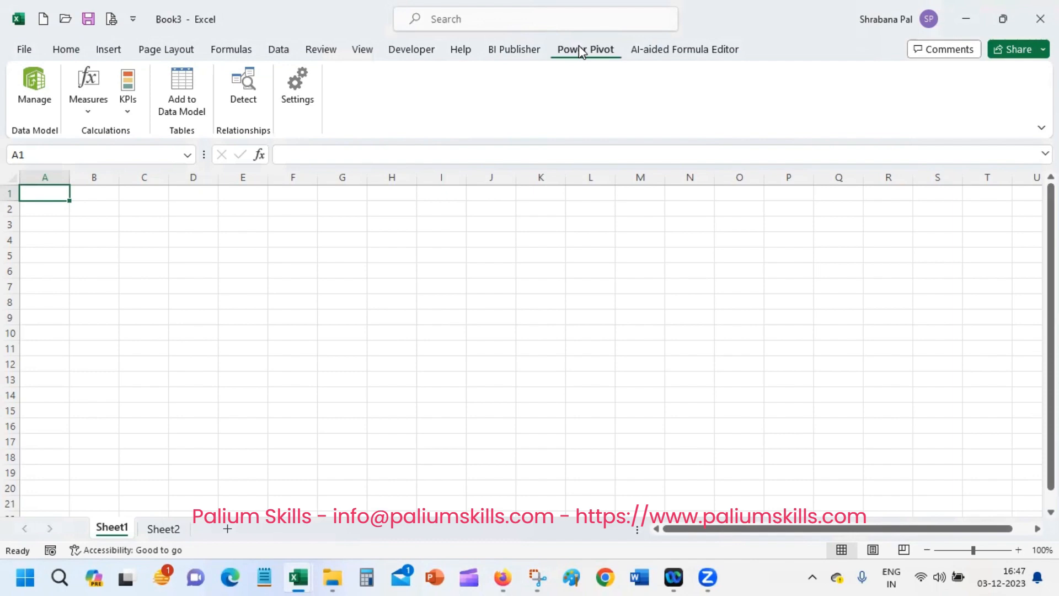
left_click(24, 50)
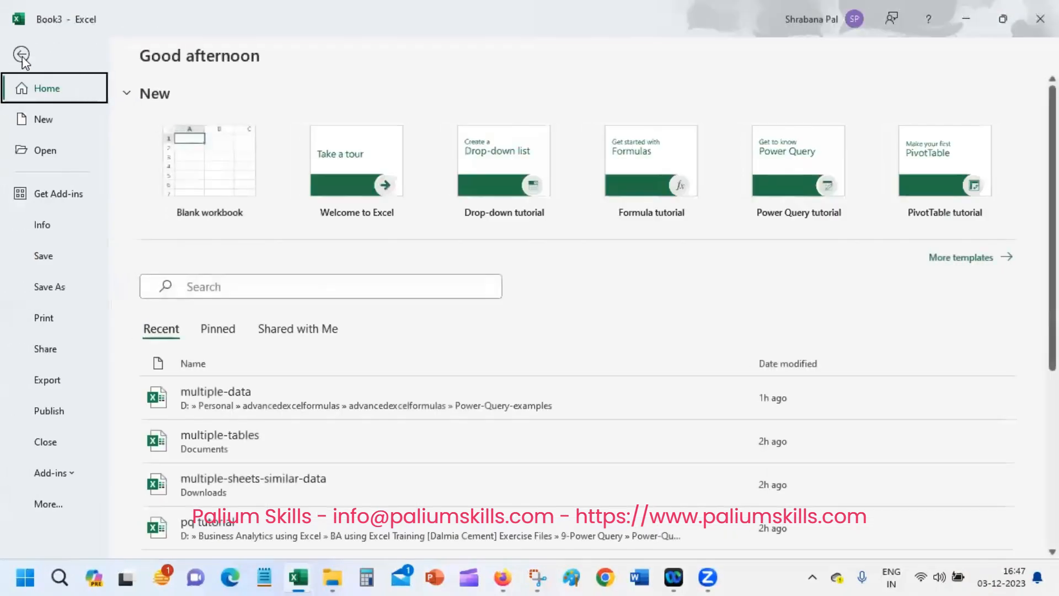
left_click(55, 503)
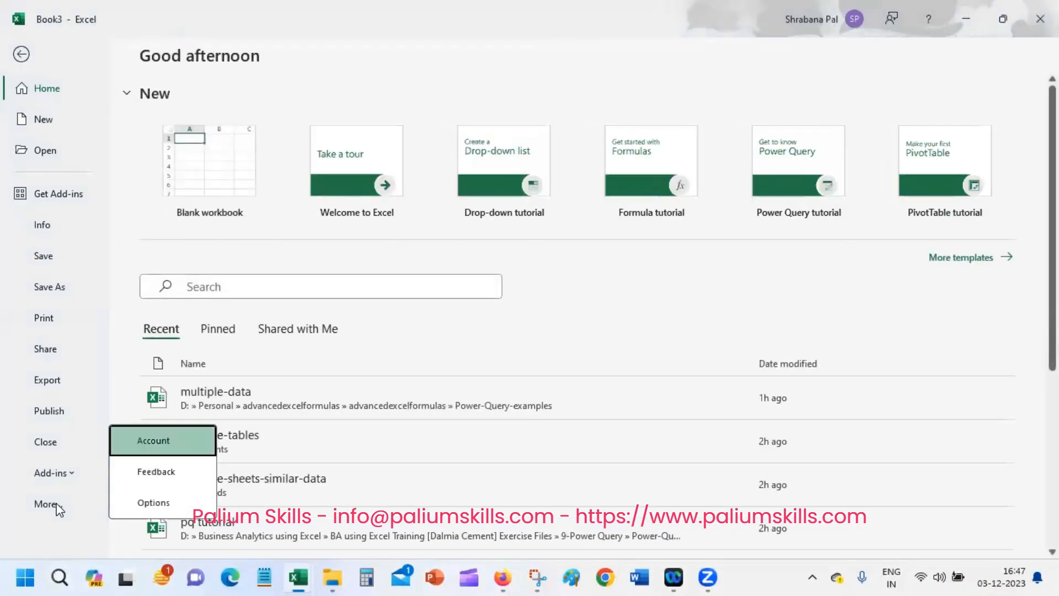
left_click(173, 508)
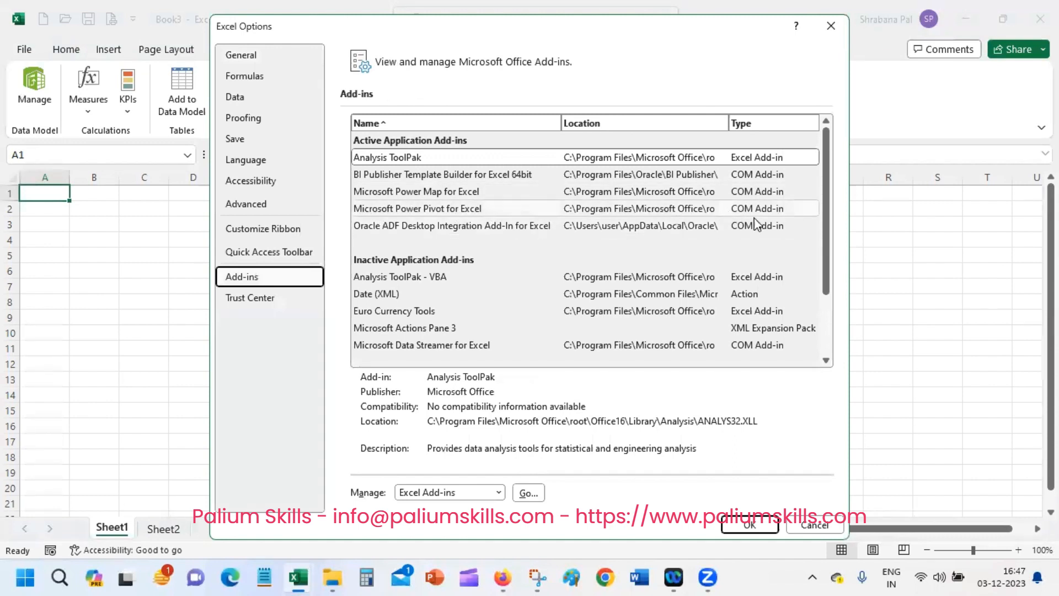
mouse_move(333, 577)
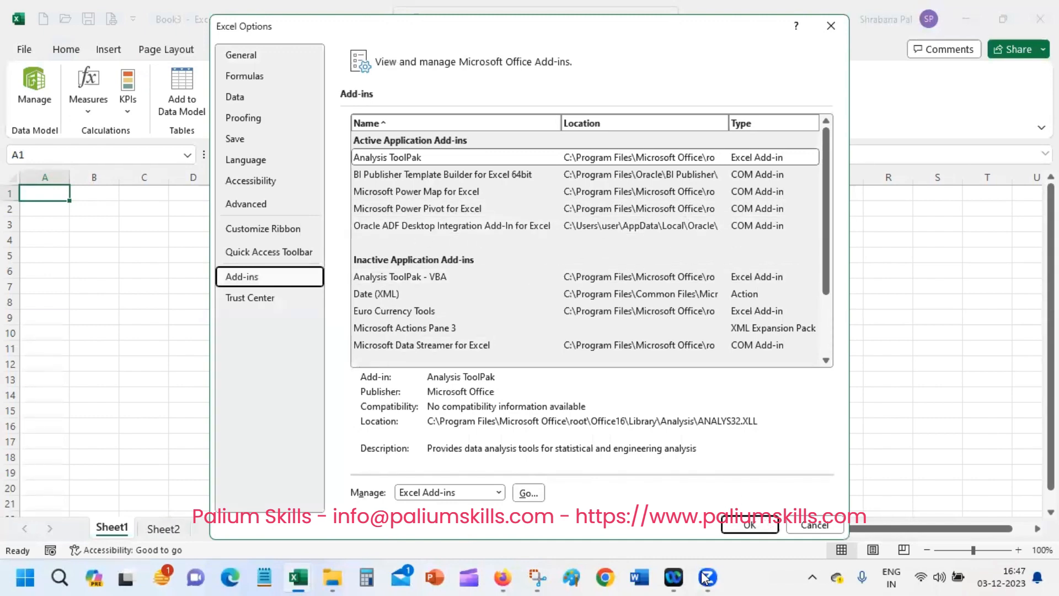
left_click(745, 527)
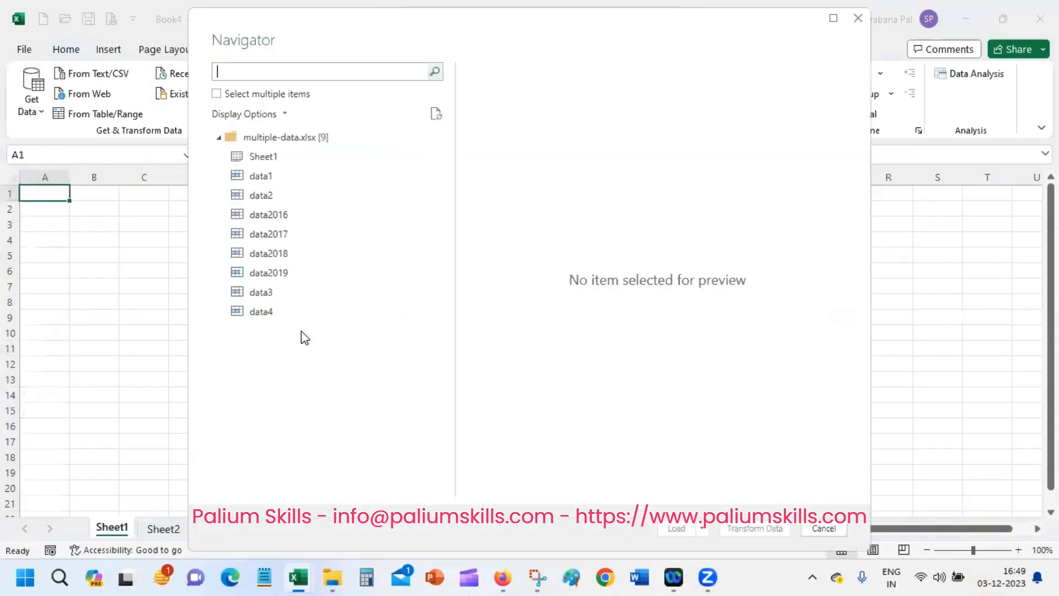
- Select the tables data2016, data2017, data2018 and data2019 from multiple-data.xlsx and open them in the Power Query Editor
left_click(273, 217)
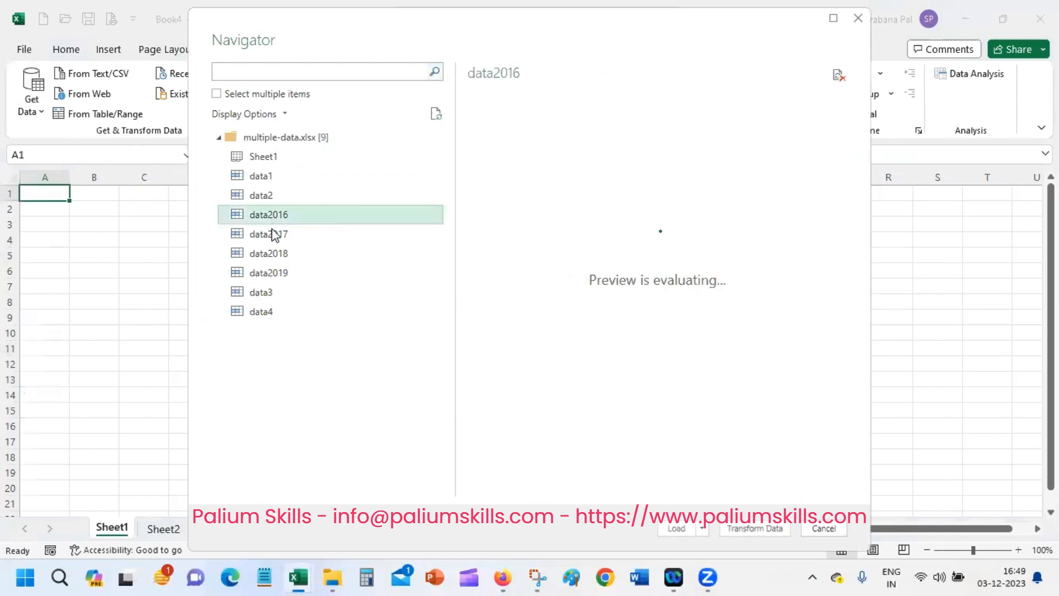
left_click(270, 95)
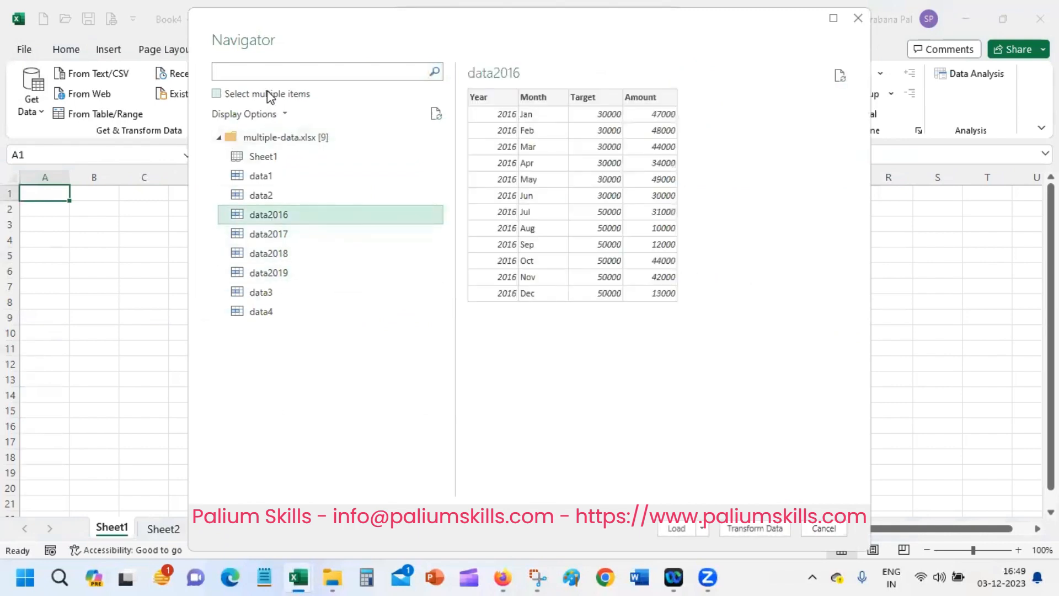
left_click(236, 214)
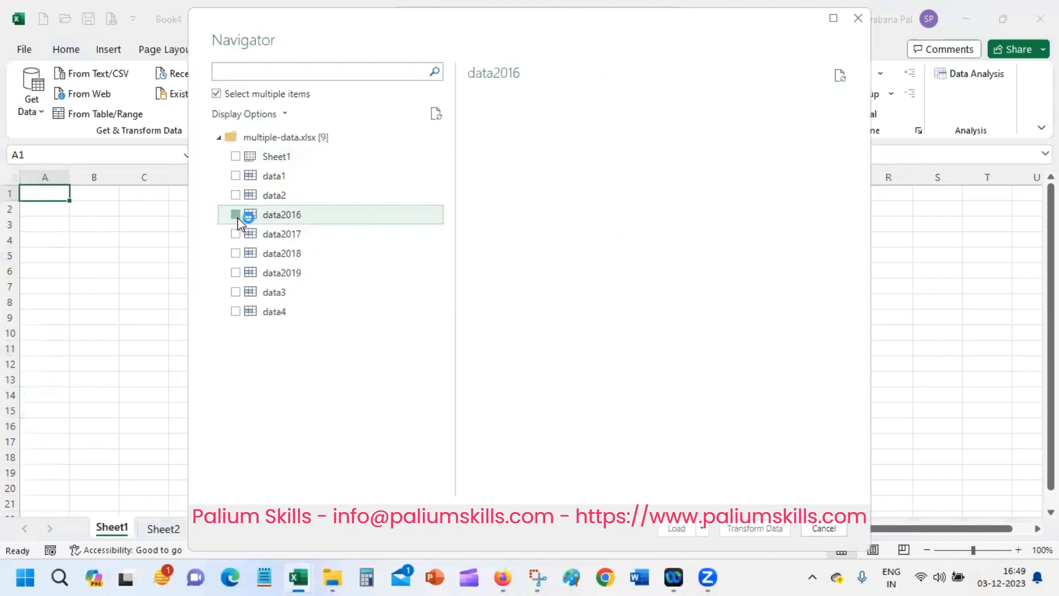
left_click(234, 274, "shift")
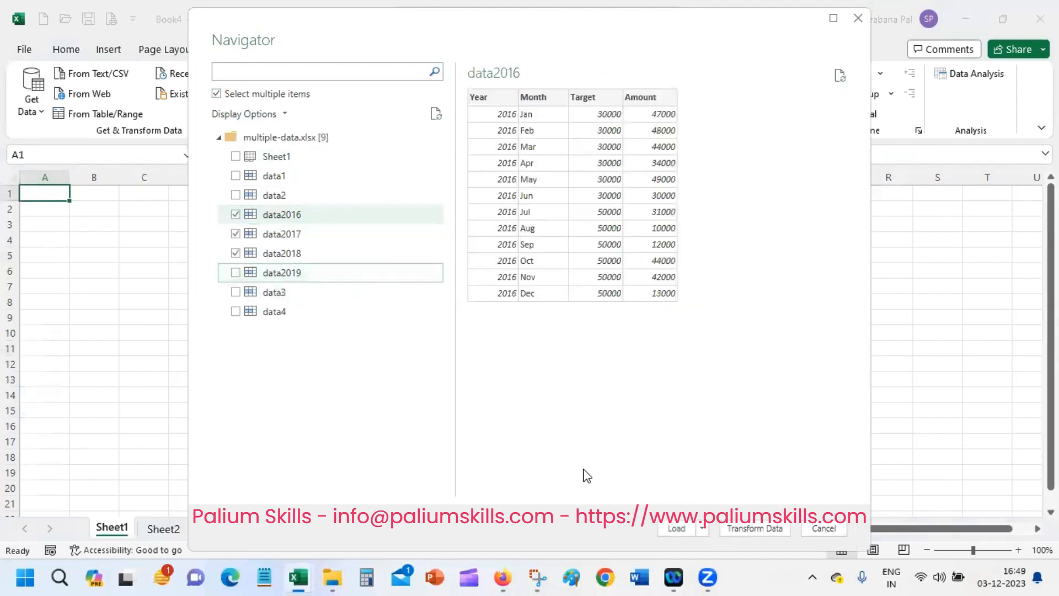
left_click(236, 272)
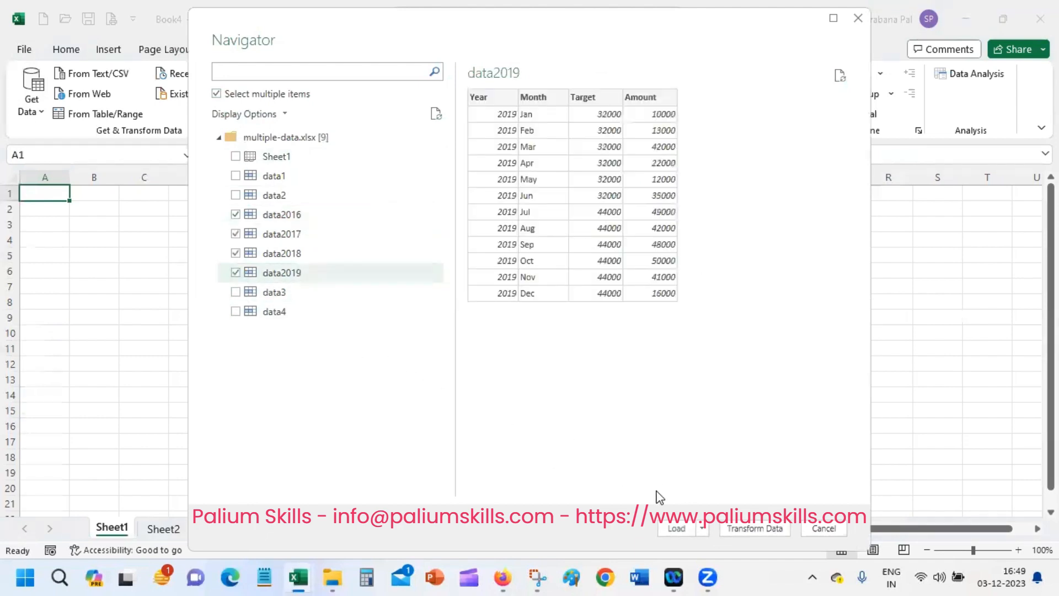
left_click(760, 531)
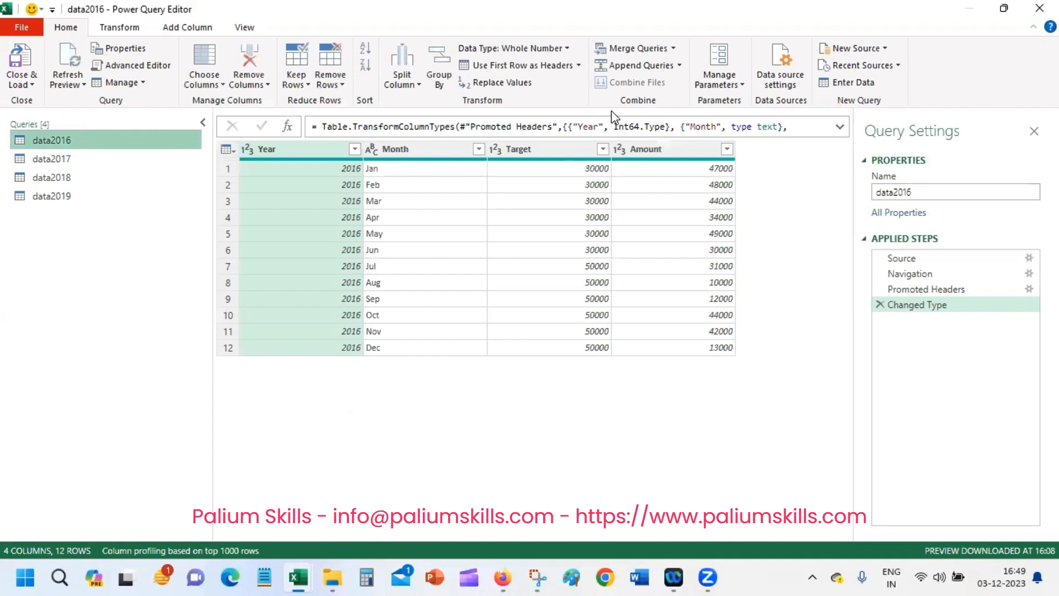
- Append data2016, data2017, data2018 and data2019 as a new query, listing each table only once
left_click(680, 65)
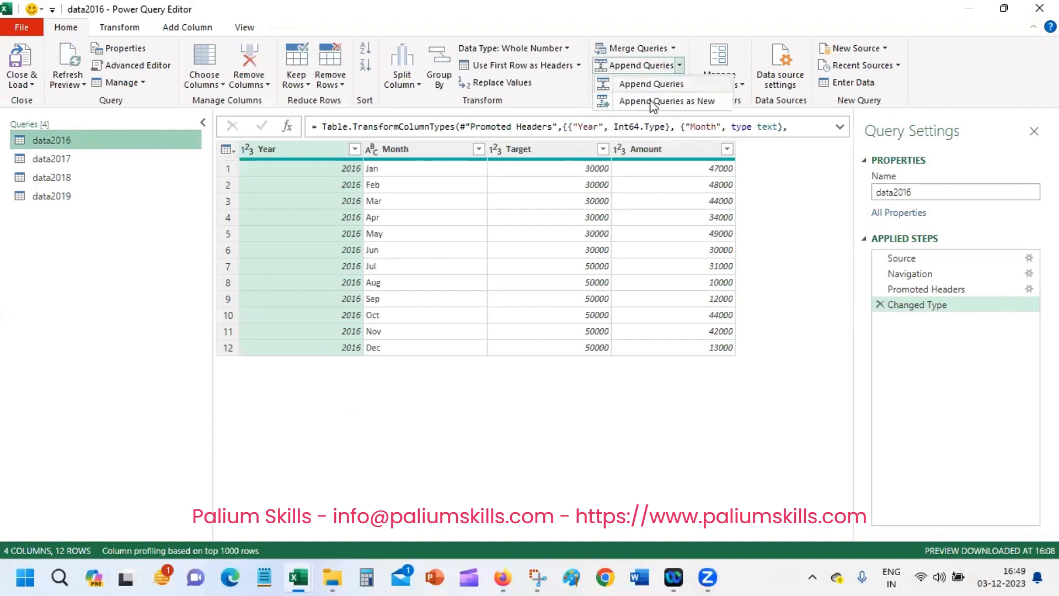
left_click(682, 102)
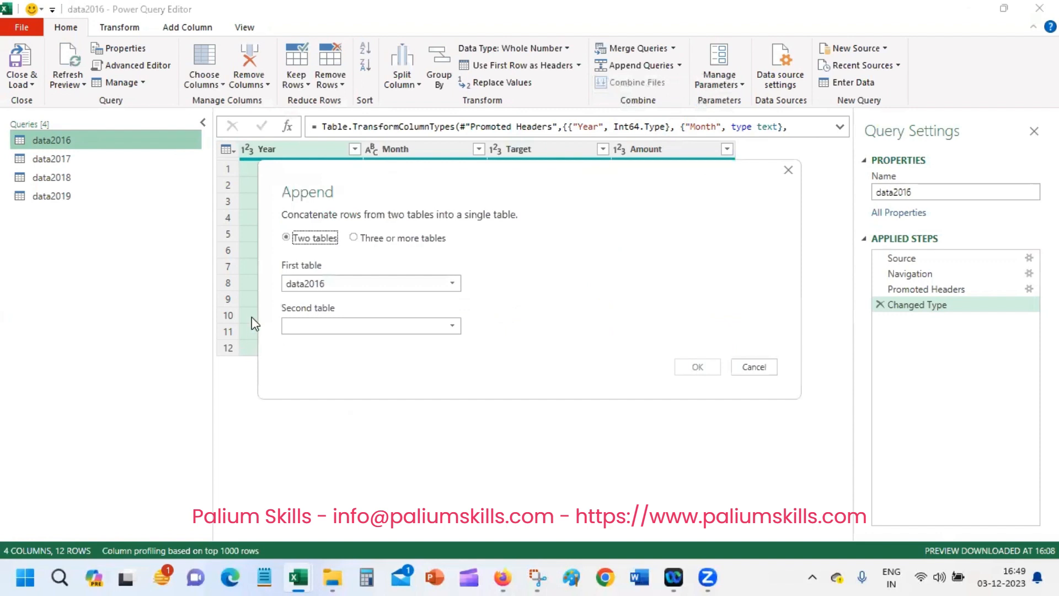
left_click(404, 239)
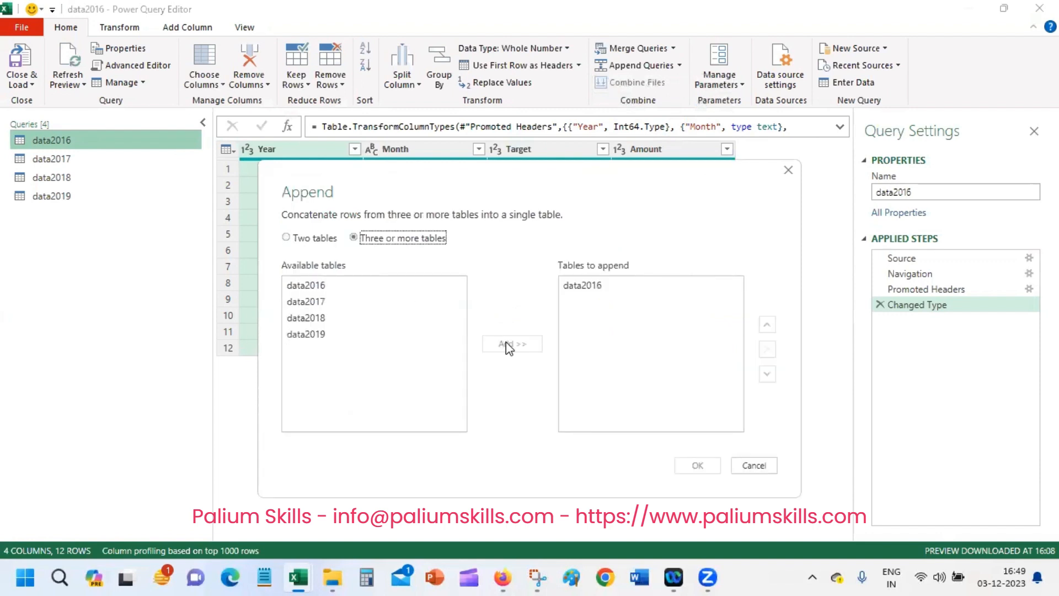
left_click(392, 287)
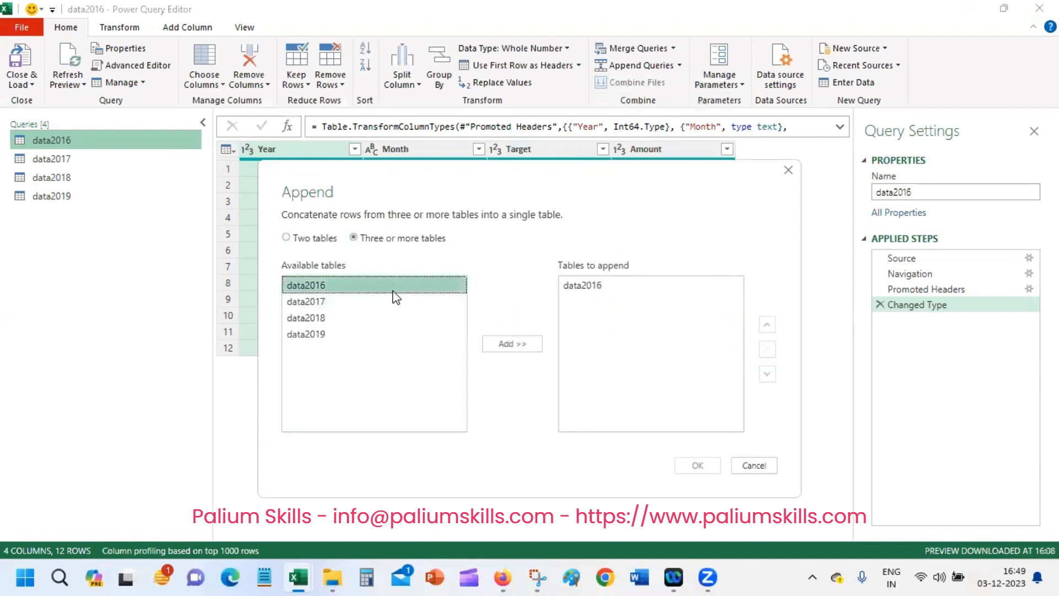
left_click(413, 335, "shift")
left_click(507, 344)
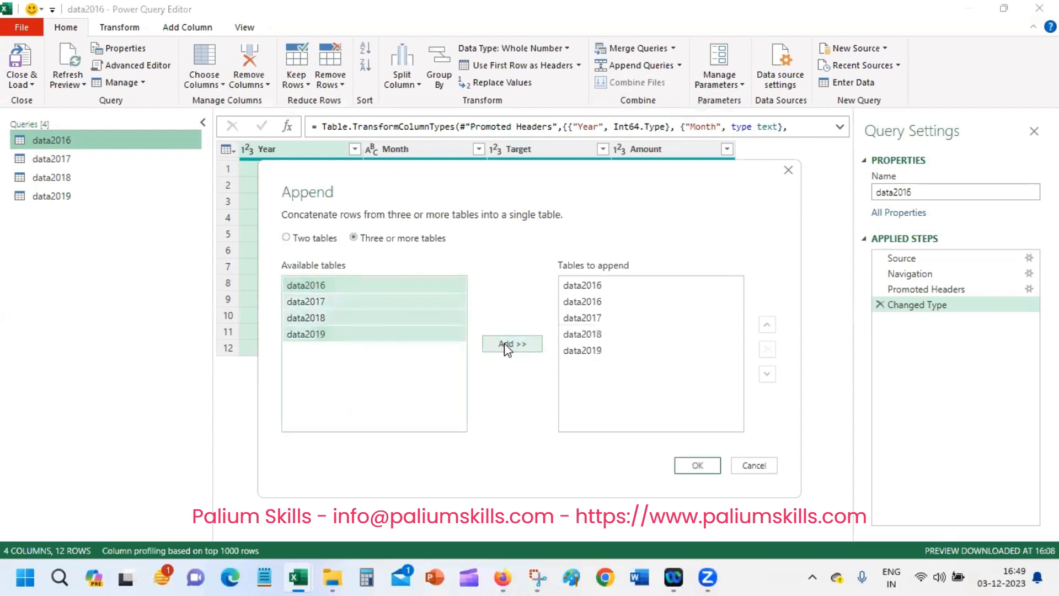
left_click(618, 284)
left_click(769, 349)
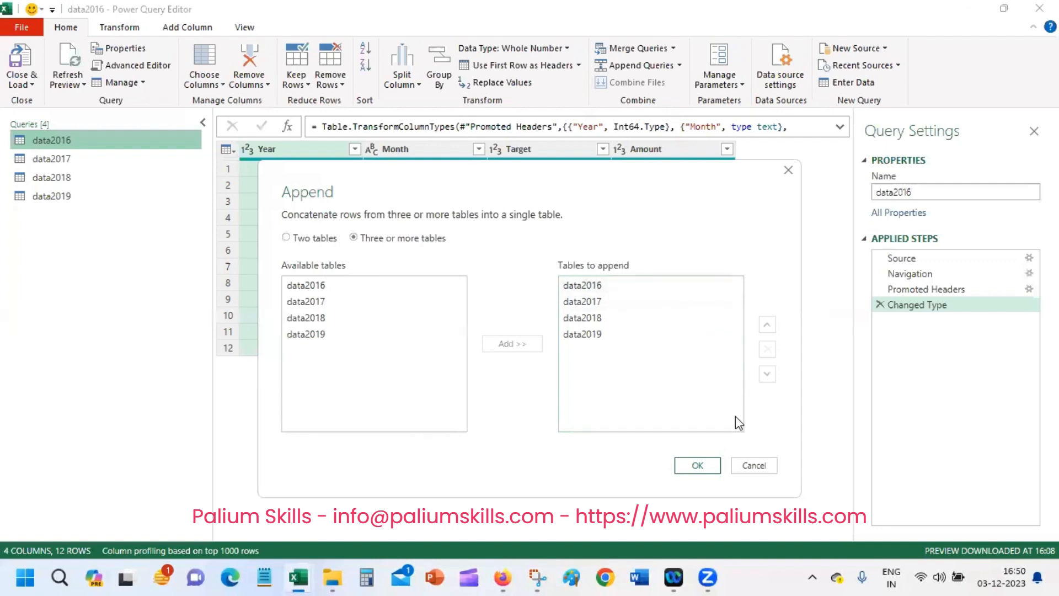
left_click(698, 465)
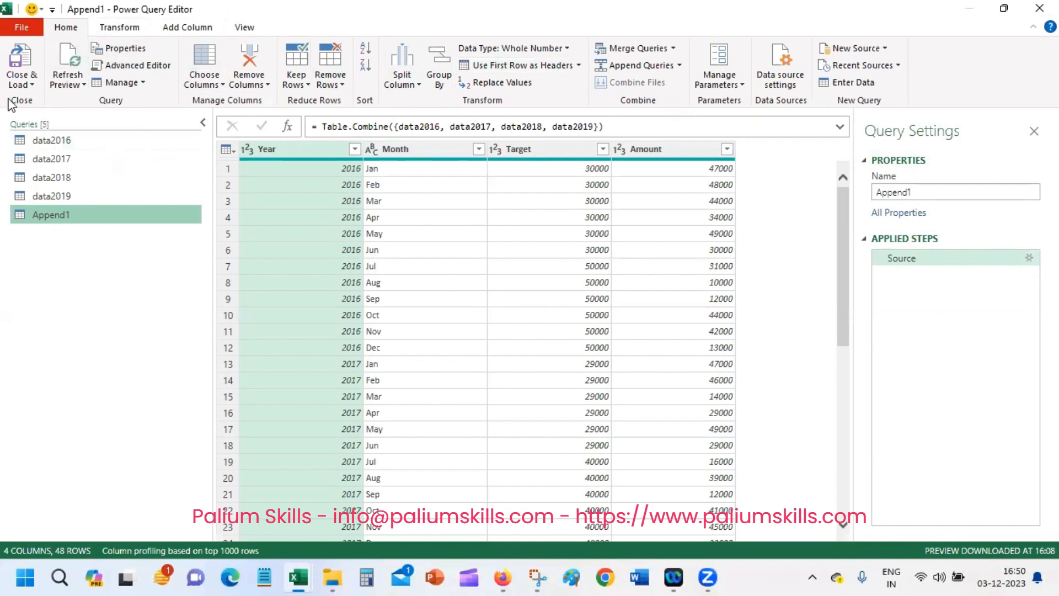
- Load all the queries into worksheets and select the full Append1 table range to look it over
left_click(23, 58)
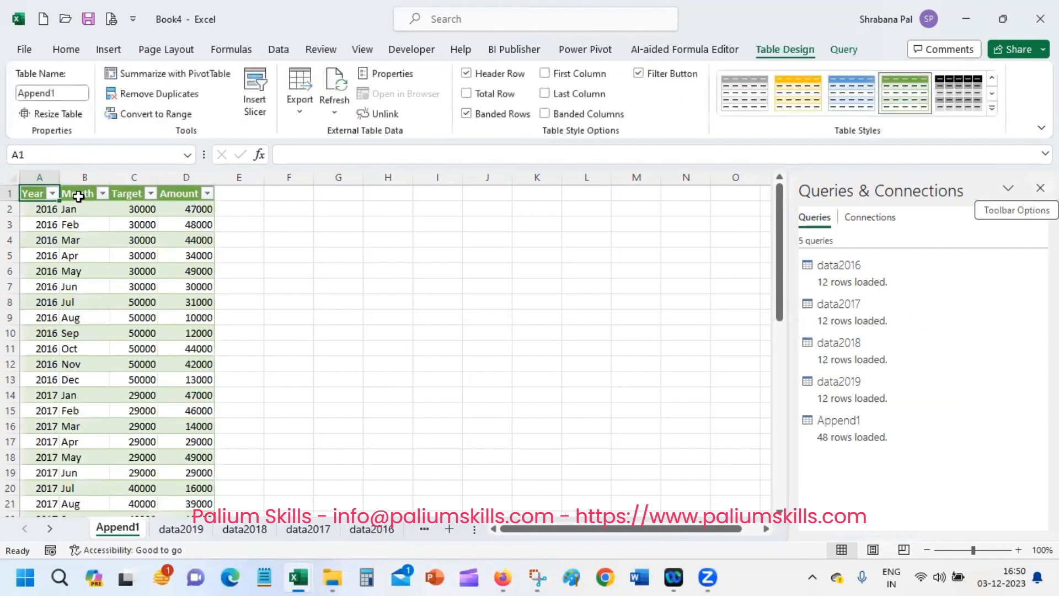
left_click(42, 209)
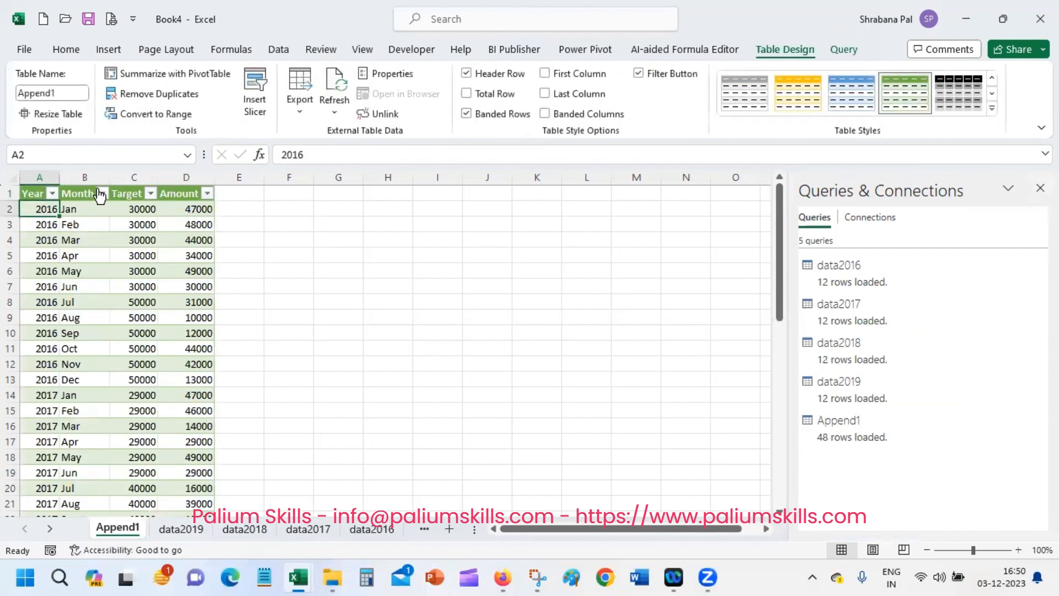
left_click(188, 155)
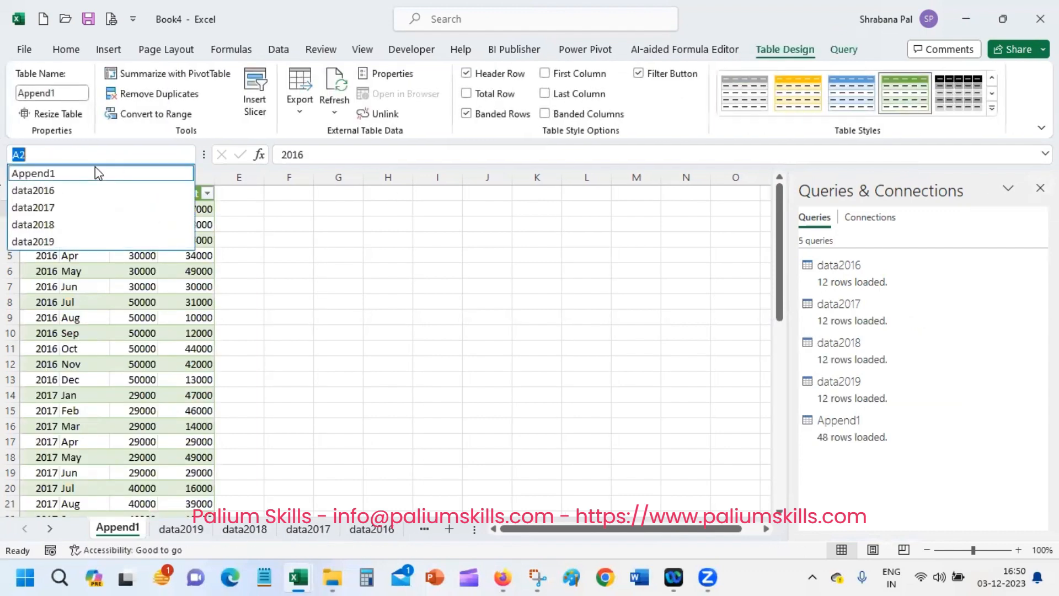
left_click(101, 172)
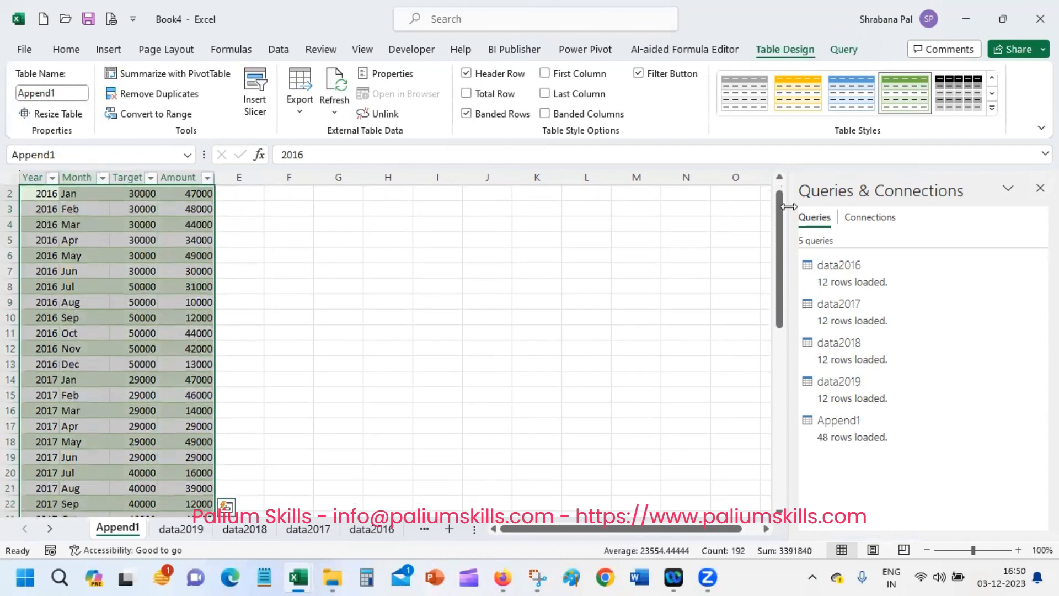
left_click_drag(782, 205, 740, 147)
- Add the Append1 table to the Power Pivot data model
left_click(94, 220)
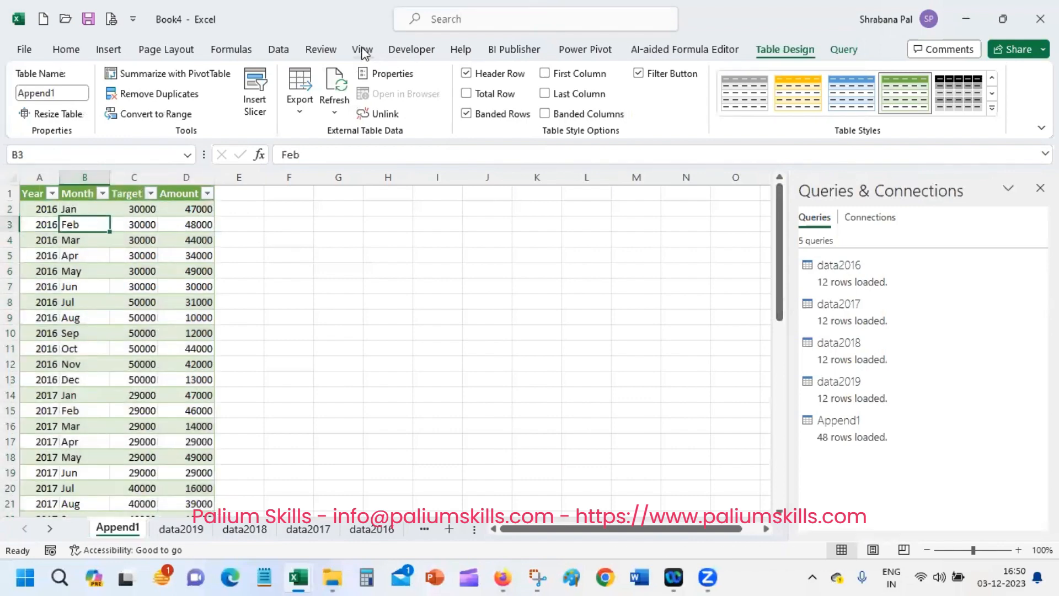
left_click(594, 48)
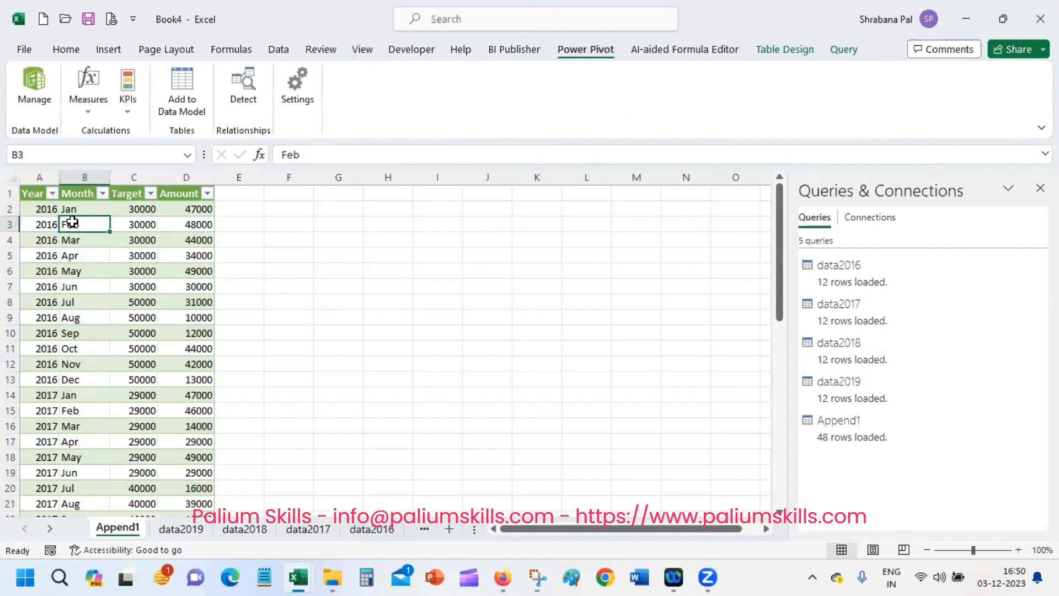
left_click(178, 87)
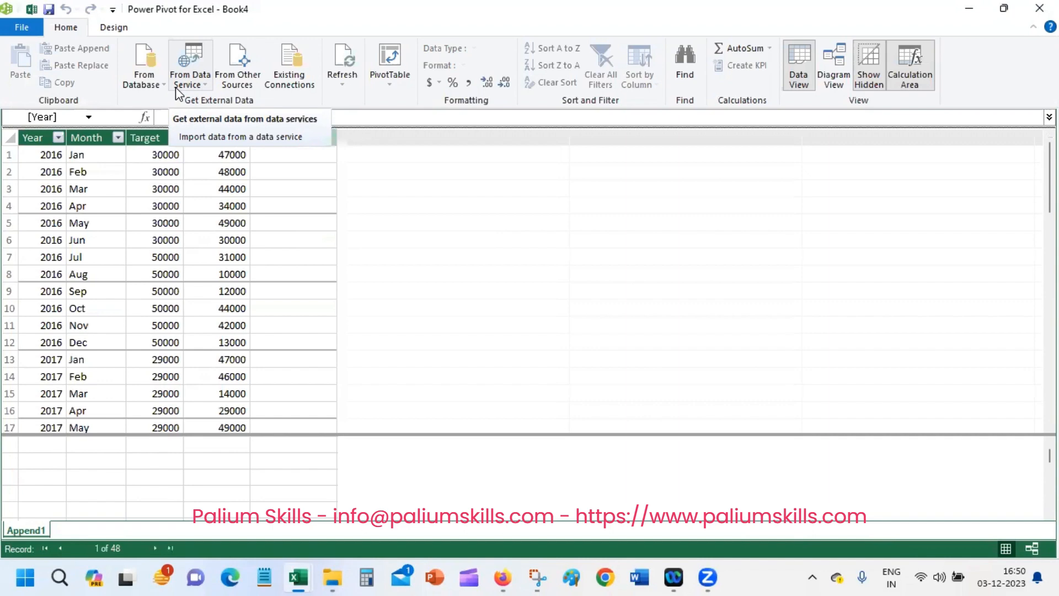
- Create a PivotTable from the data model on a new worksheet
left_click(390, 83)
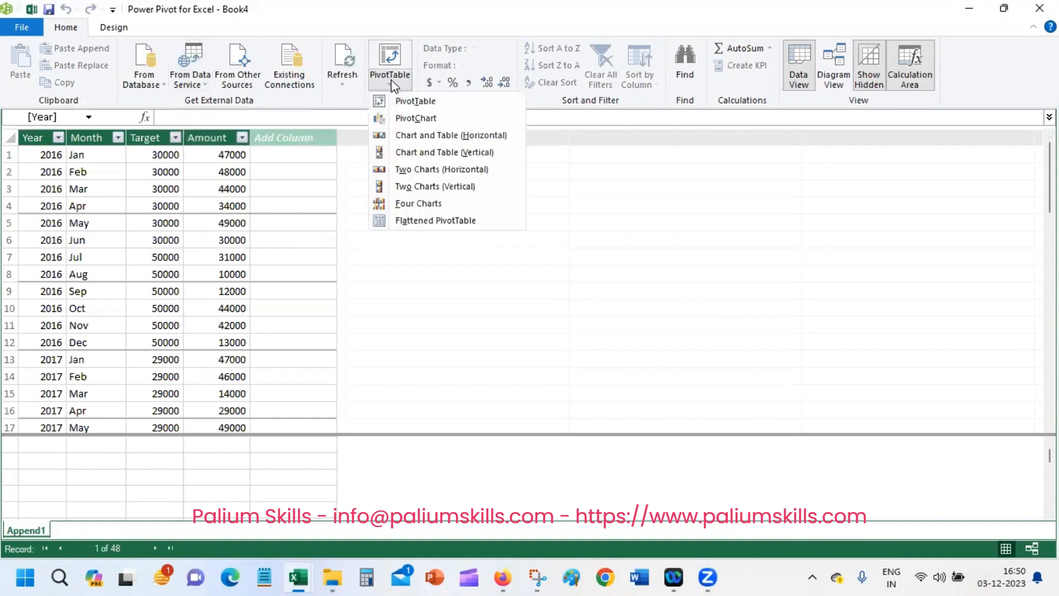
left_click(419, 105)
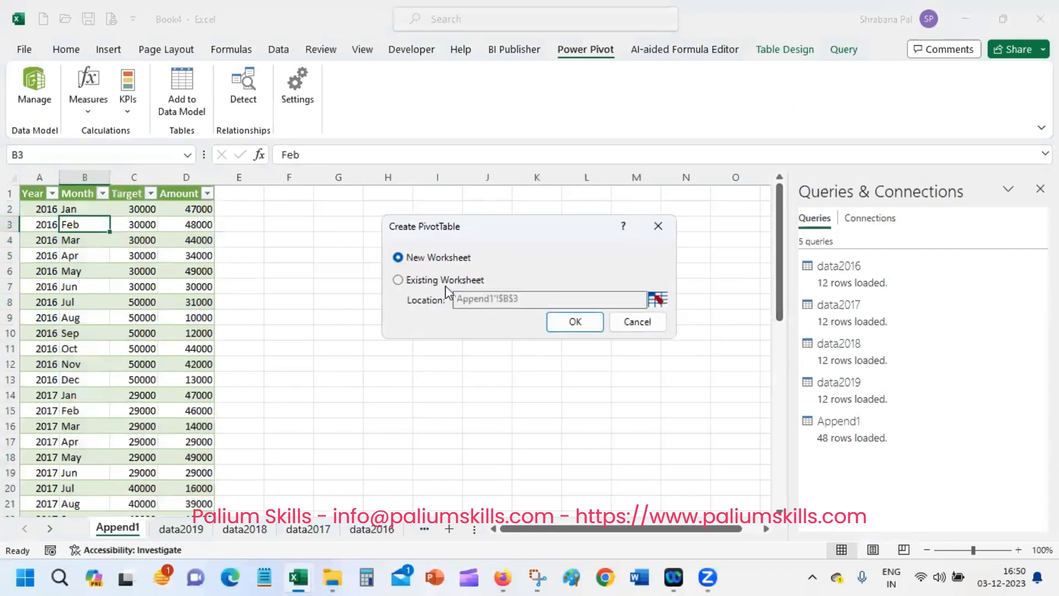
left_click(436, 280)
left_click(441, 258)
left_click(576, 322)
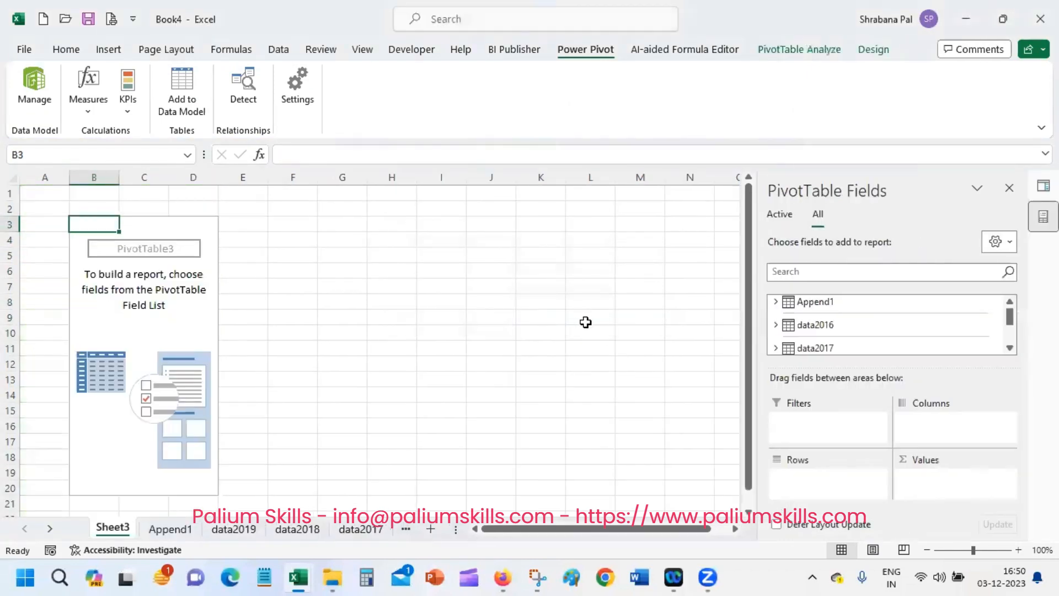
- Build the PivotTable from Append1 with Year as filter, Month in rows, and sums of Target and Amount as values
left_click(776, 301)
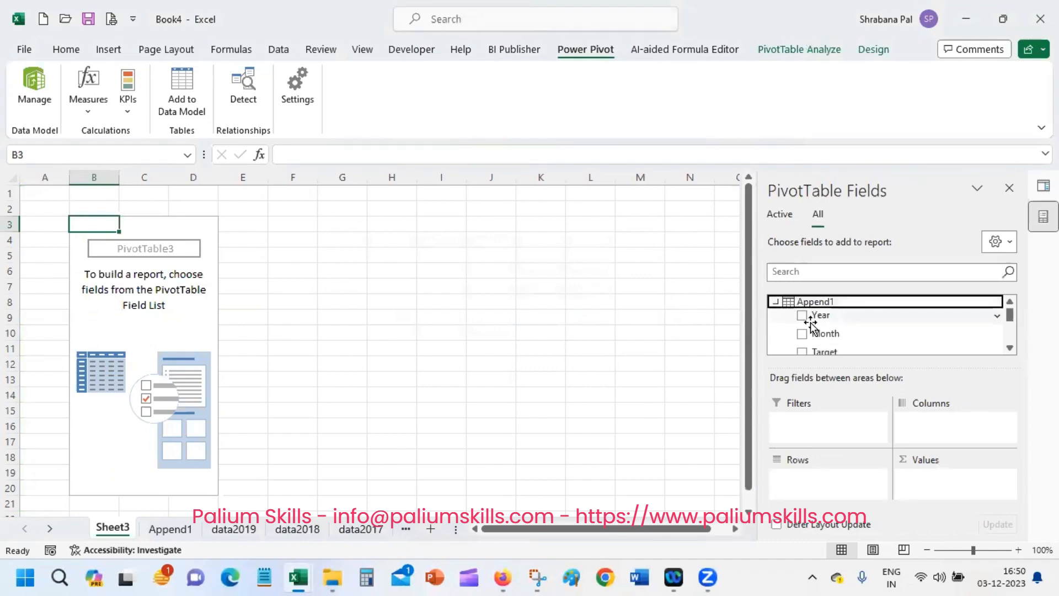
left_click_drag(809, 319, 804, 415)
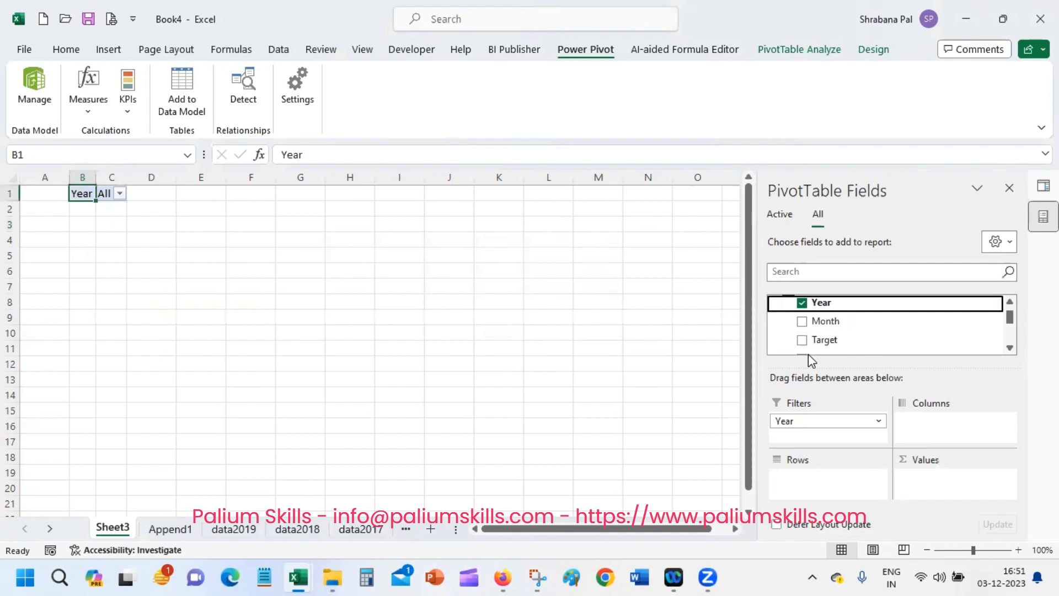
left_click(803, 322)
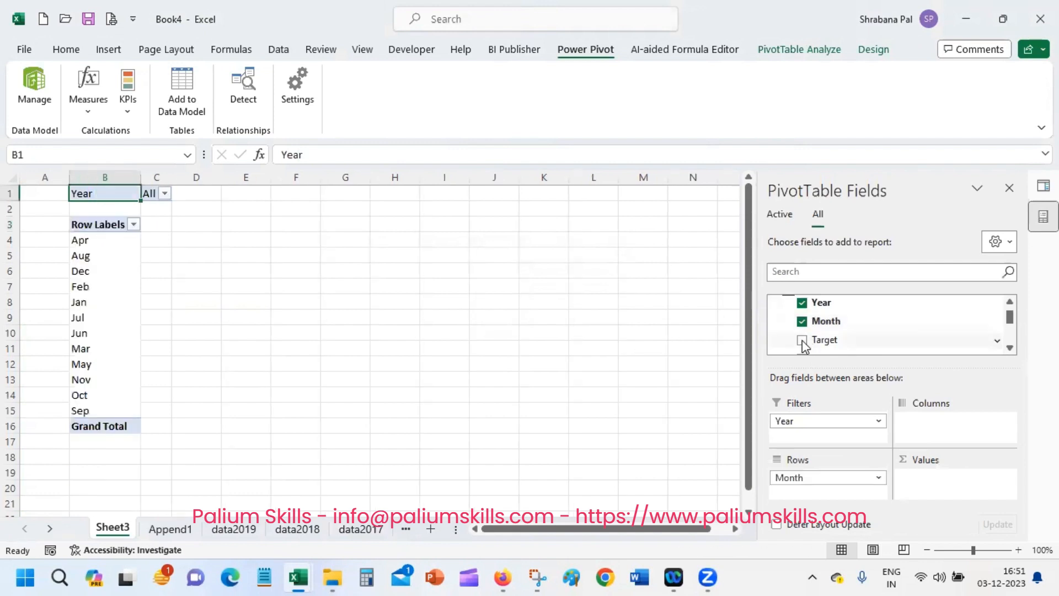
left_click(802, 341)
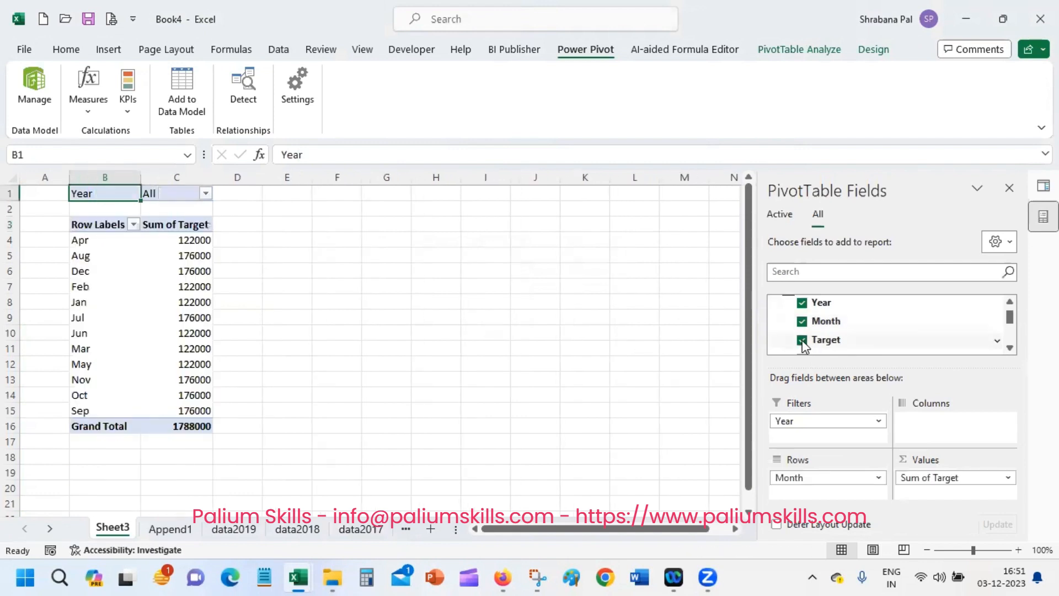
left_click(1009, 347)
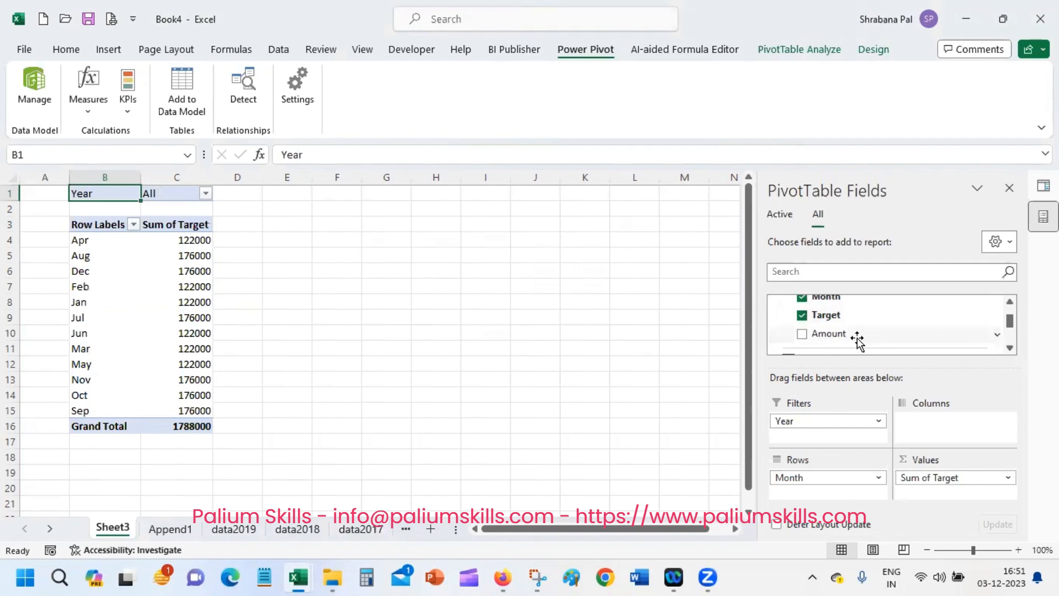
left_click(802, 334)
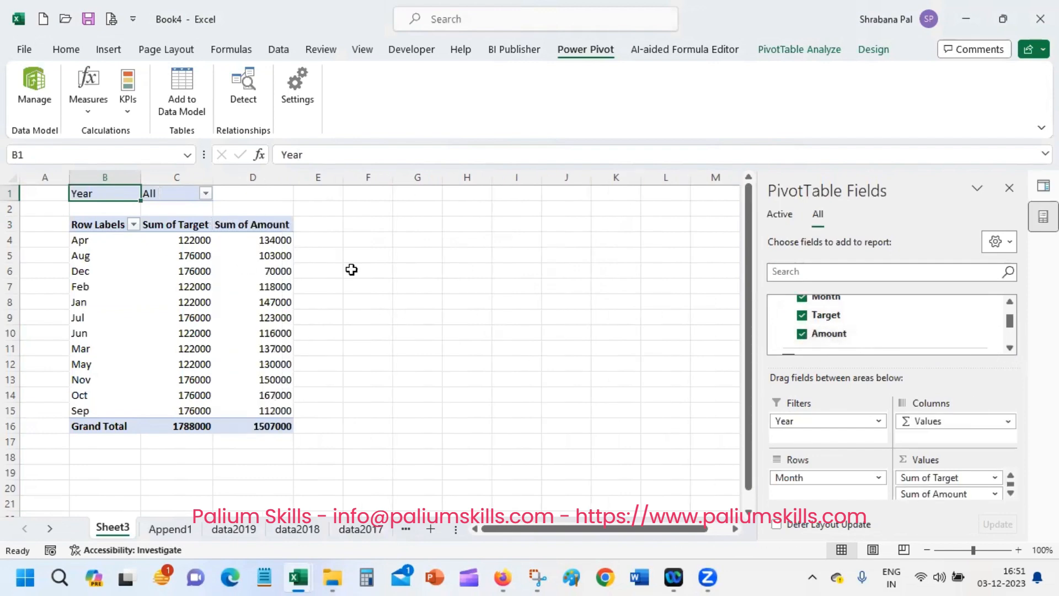
- Start a new measure in the Append1 table and name it "% Achieved"
left_click(243, 251)
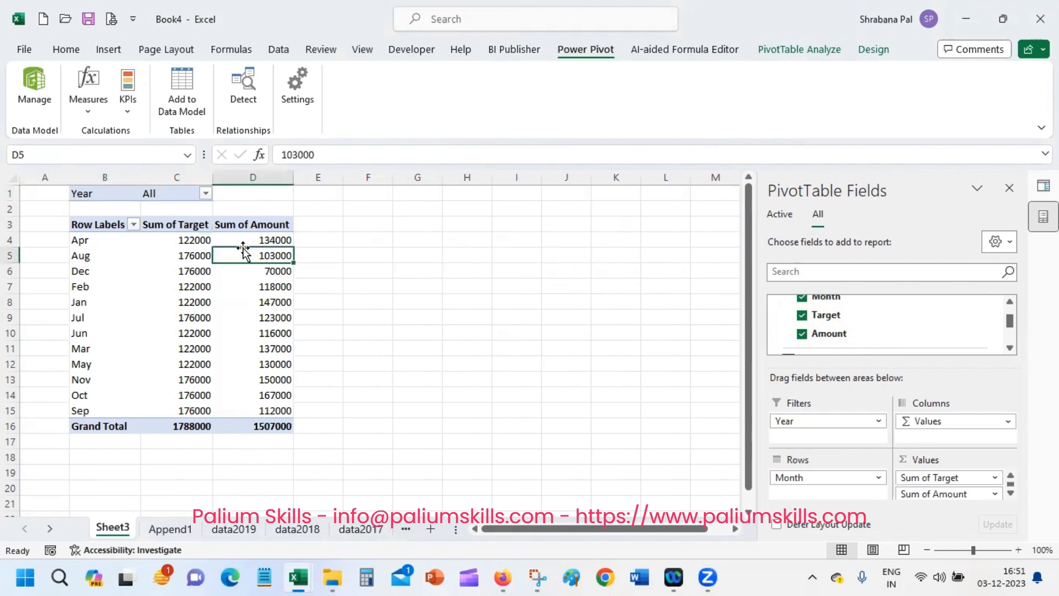
left_click(85, 113)
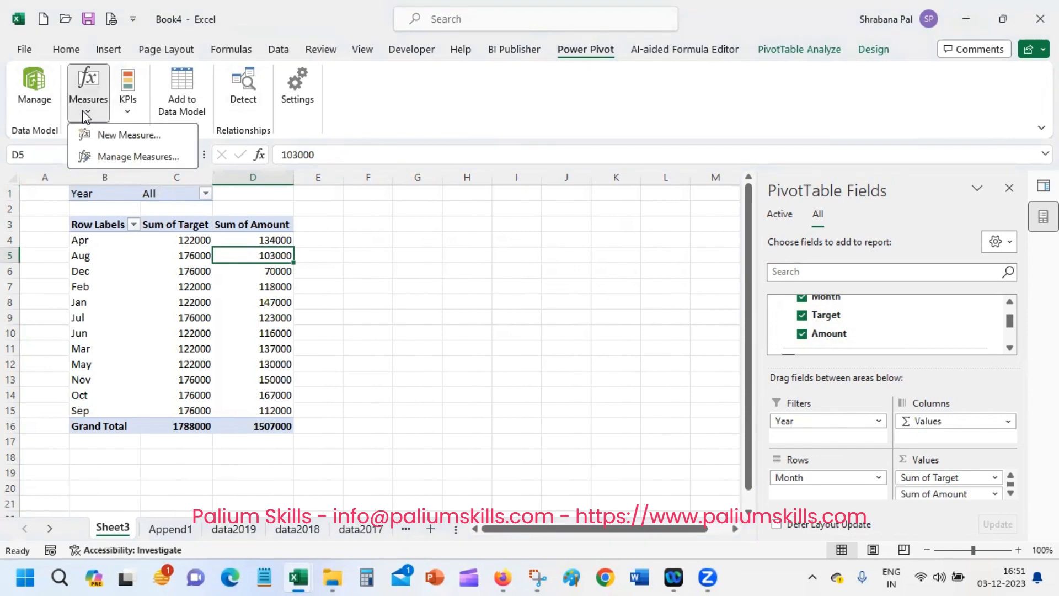
left_click(123, 136)
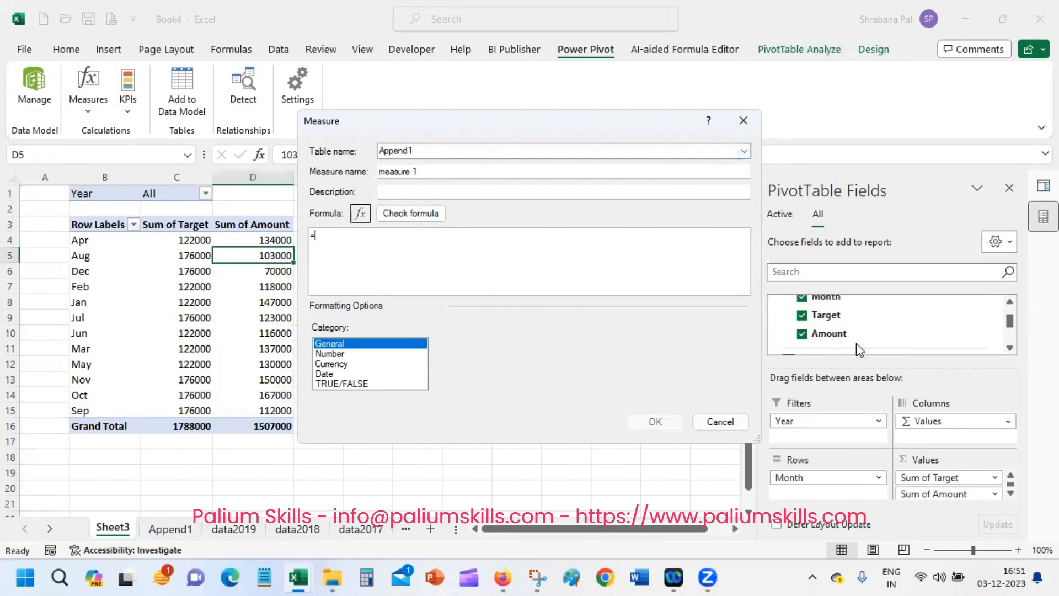
left_click(744, 150)
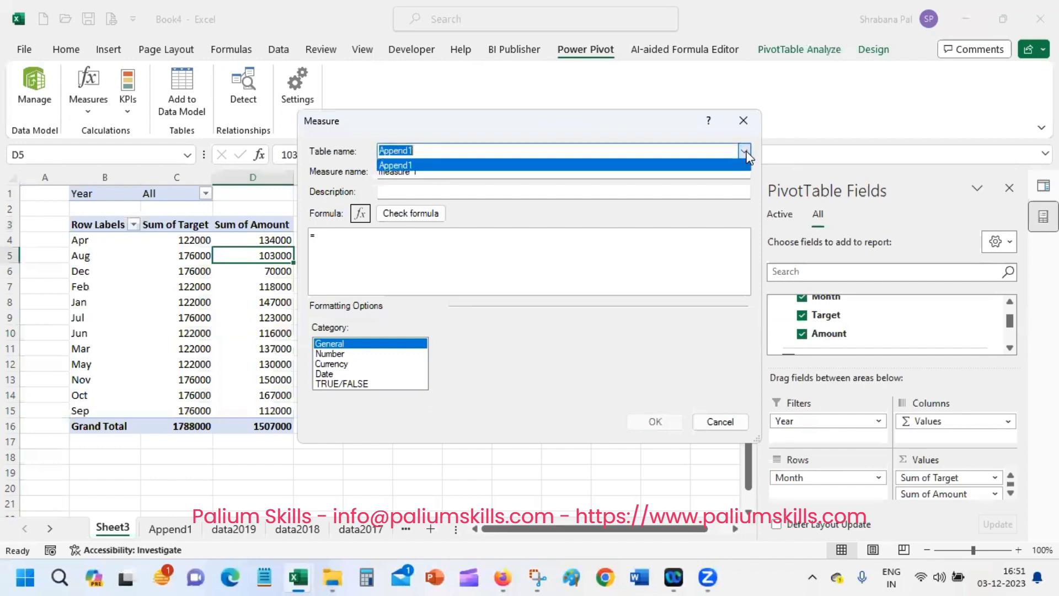
left_click(383, 127)
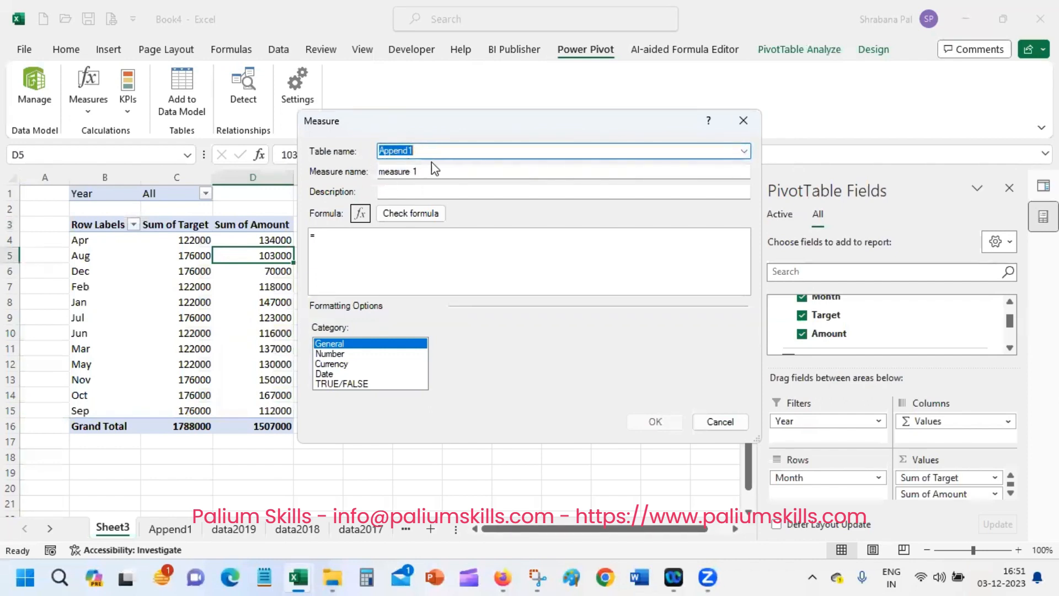
key("Tab")
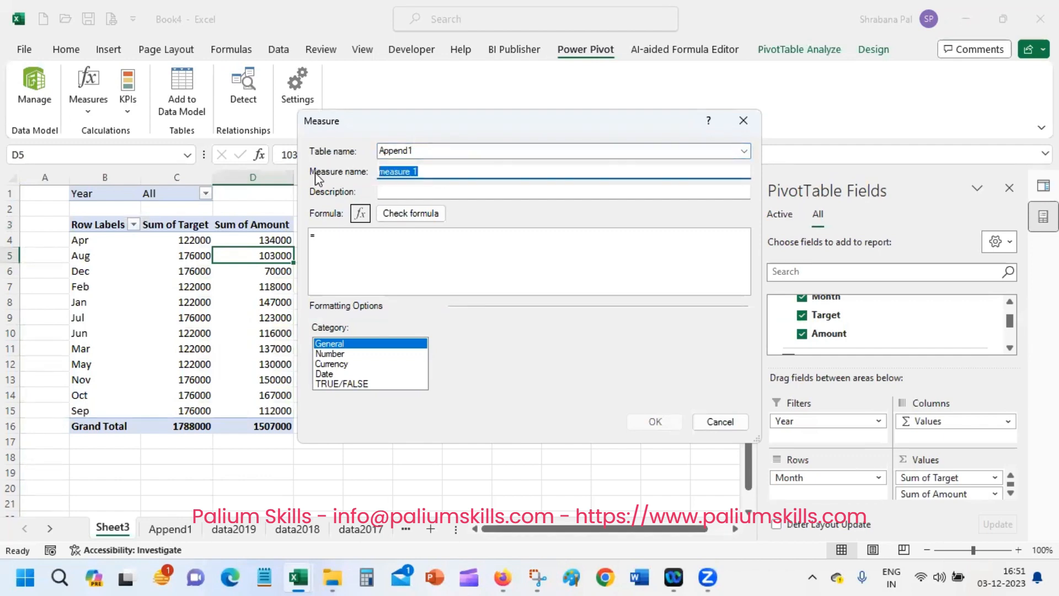
type("% Achieved")
left_click(342, 242)
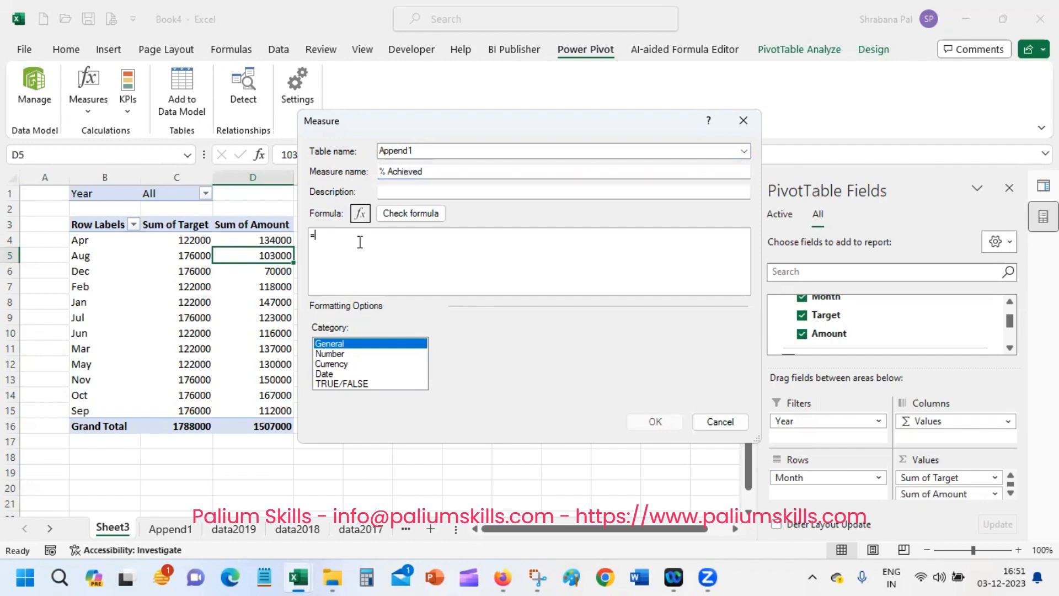
left_click(425, 213)
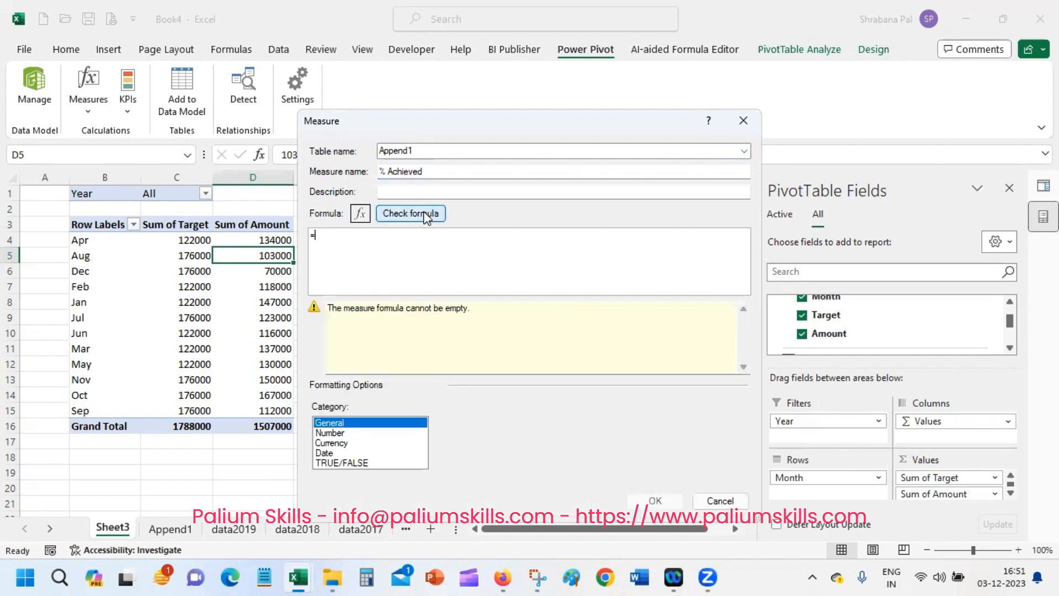
left_click(360, 214)
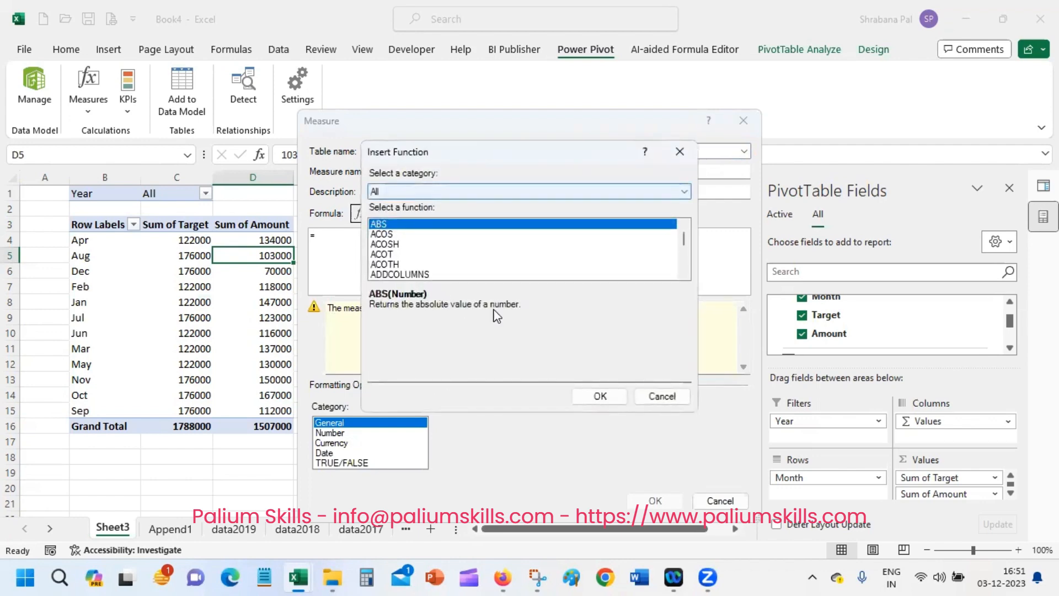
left_click(609, 395)
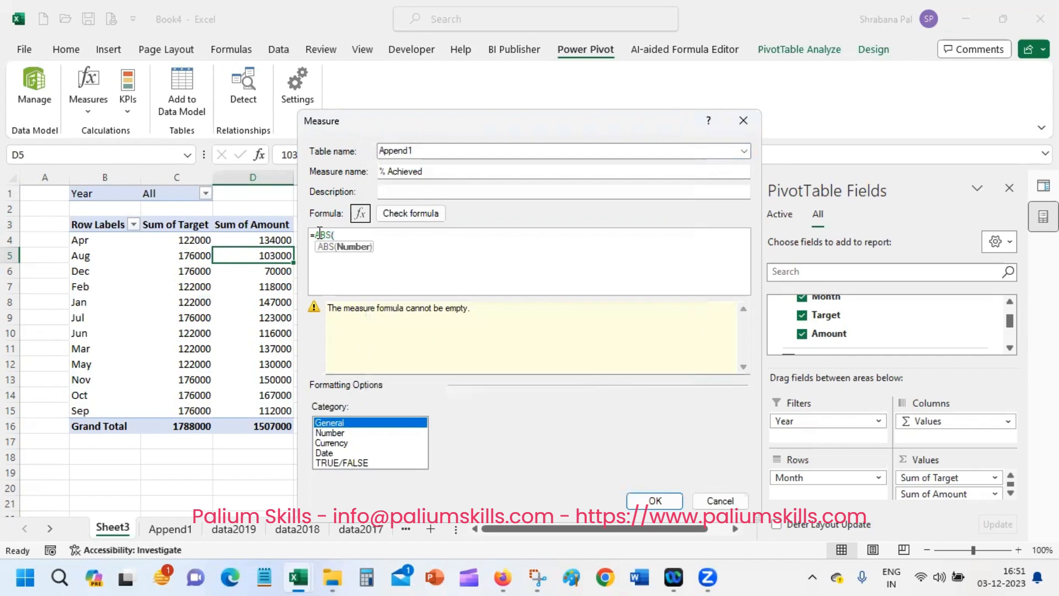
- Begin the measure formula with a DIVIDE function that takes sum(Append1[Amount]) as its numerator
left_click_drag(316, 234, 342, 234)
type("d")
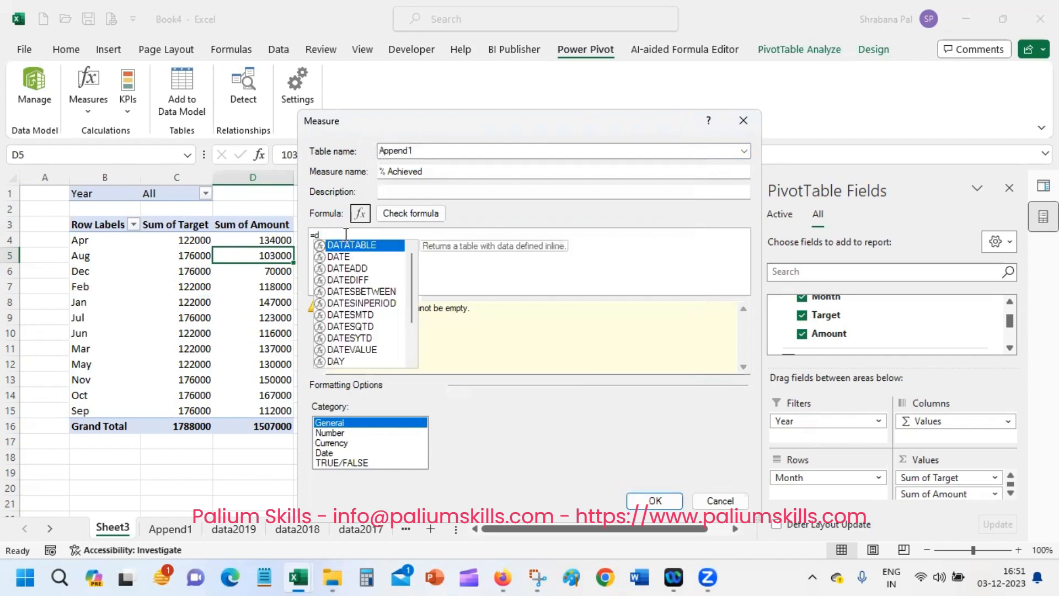
type("ivi")
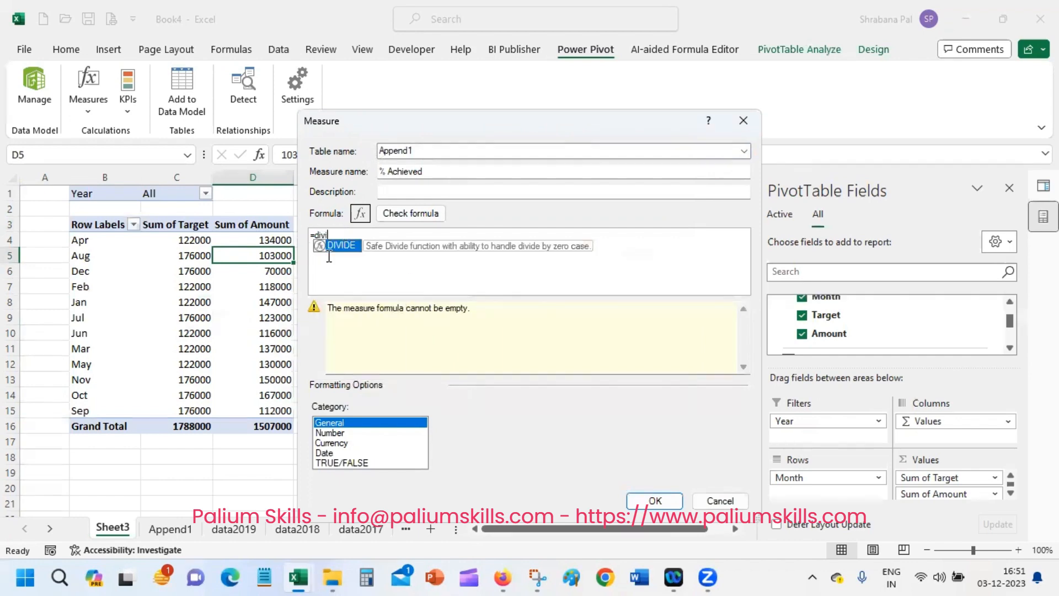
double_click(338, 246)
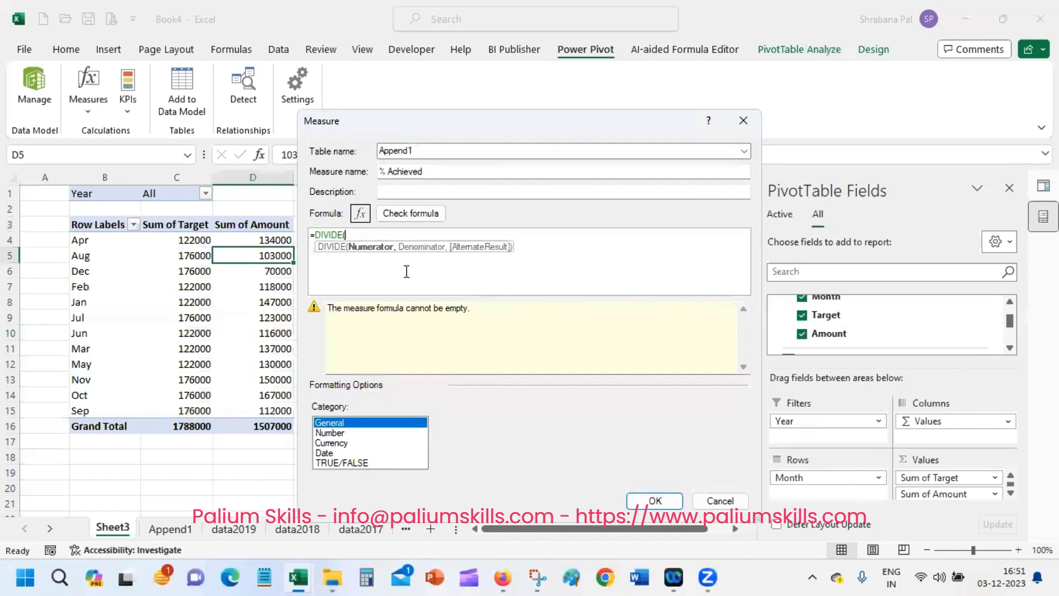
type("sum")
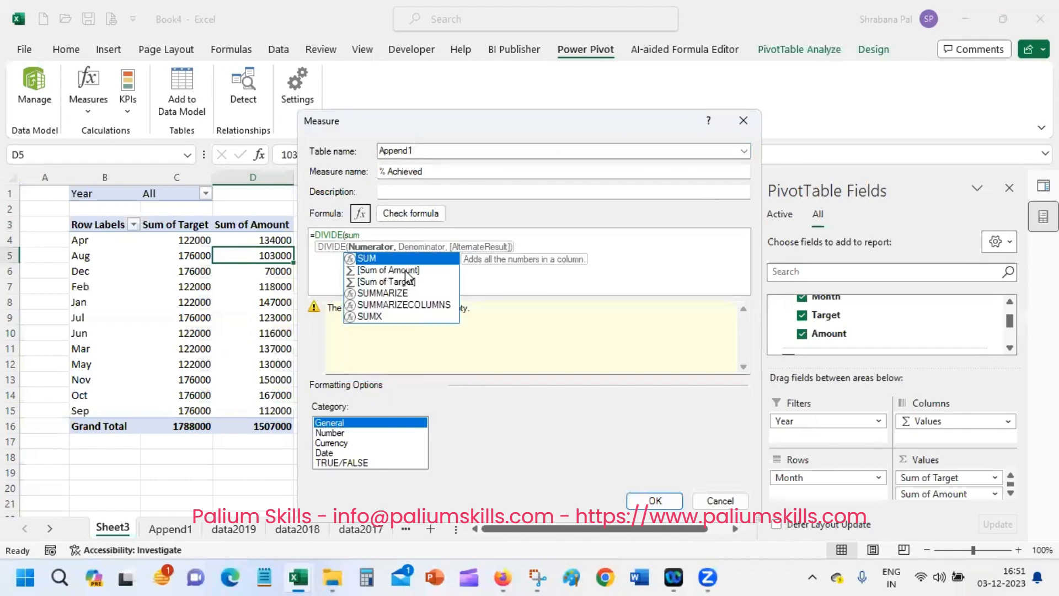
type("(")
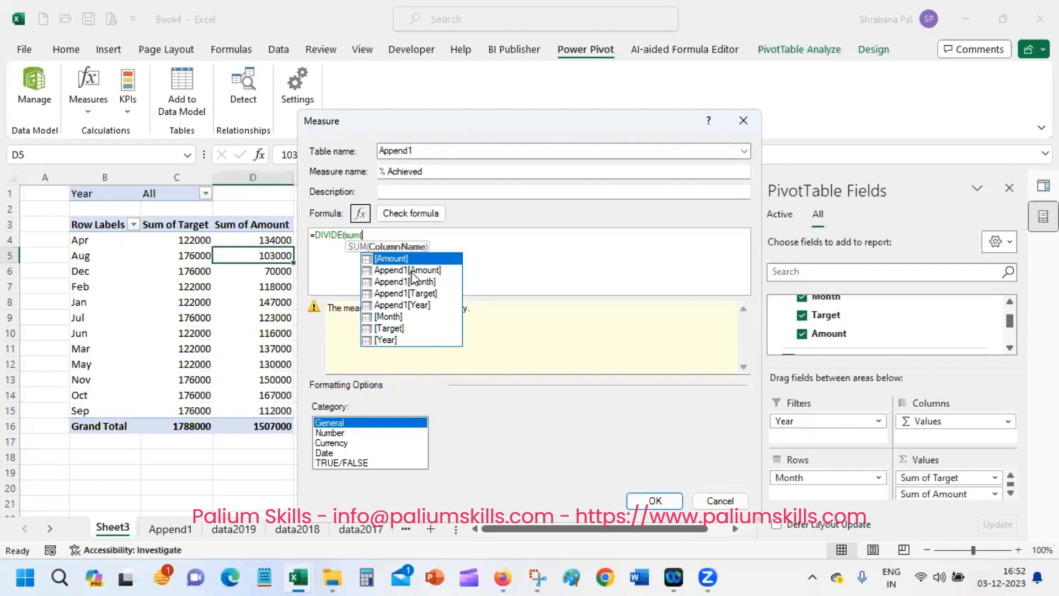
double_click(415, 270)
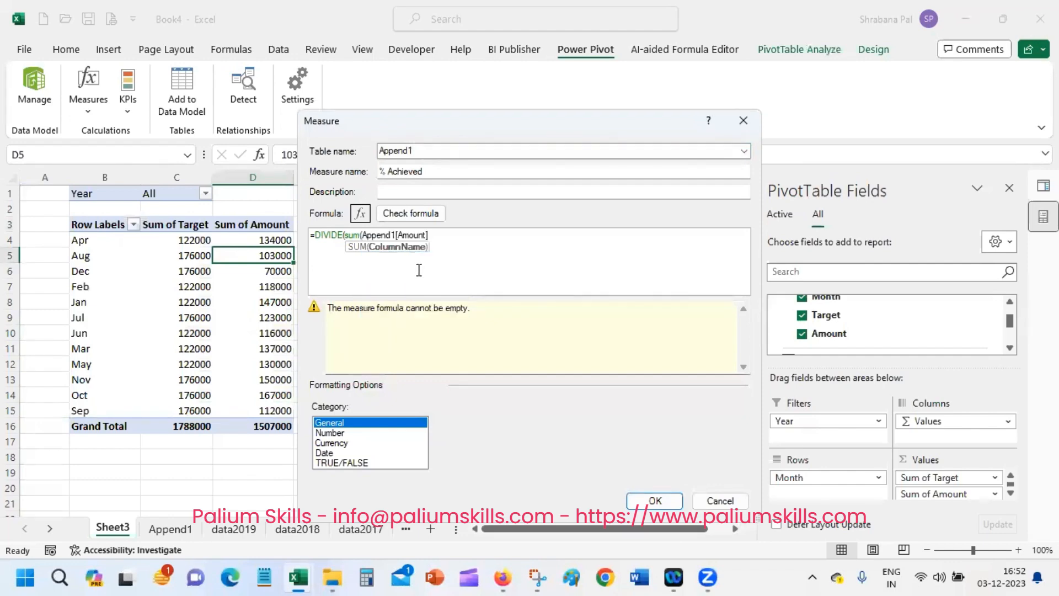
type(")")
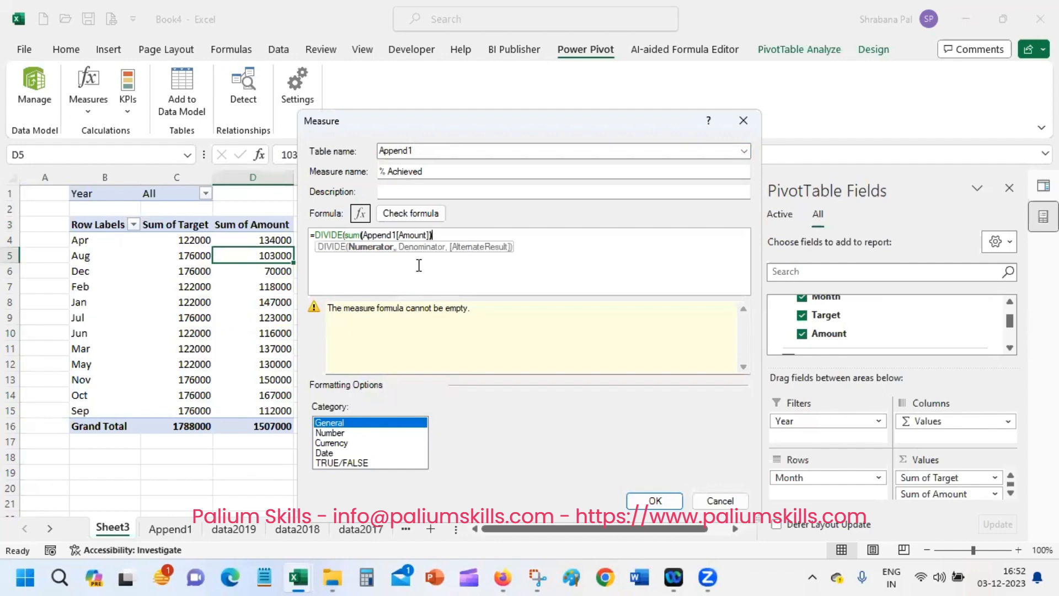
type(",")
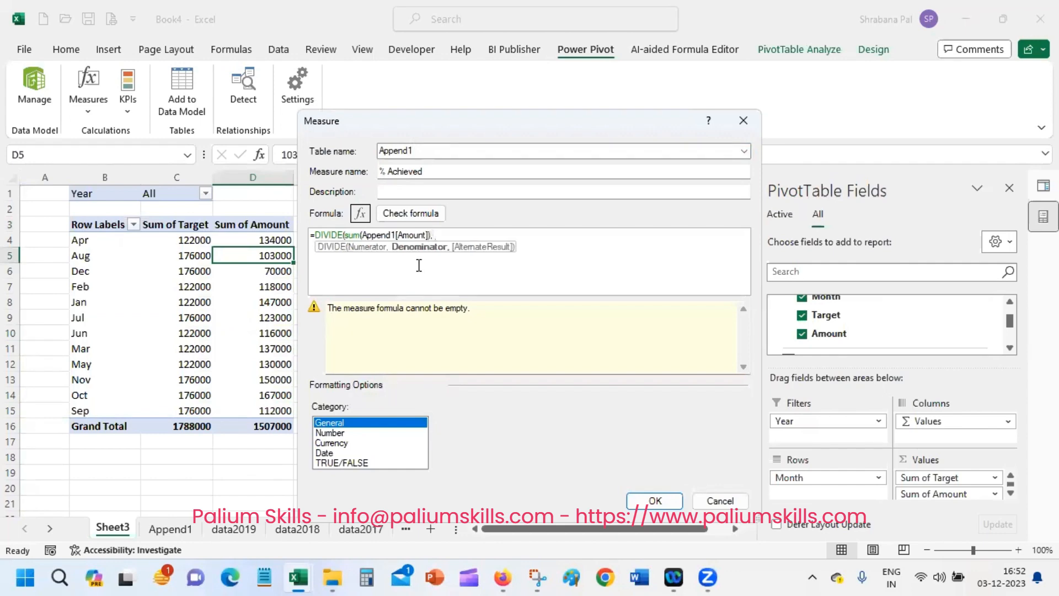
- Enter sum([Sum of Target]) as the denominator of the DIVIDE formula
type(" sum")
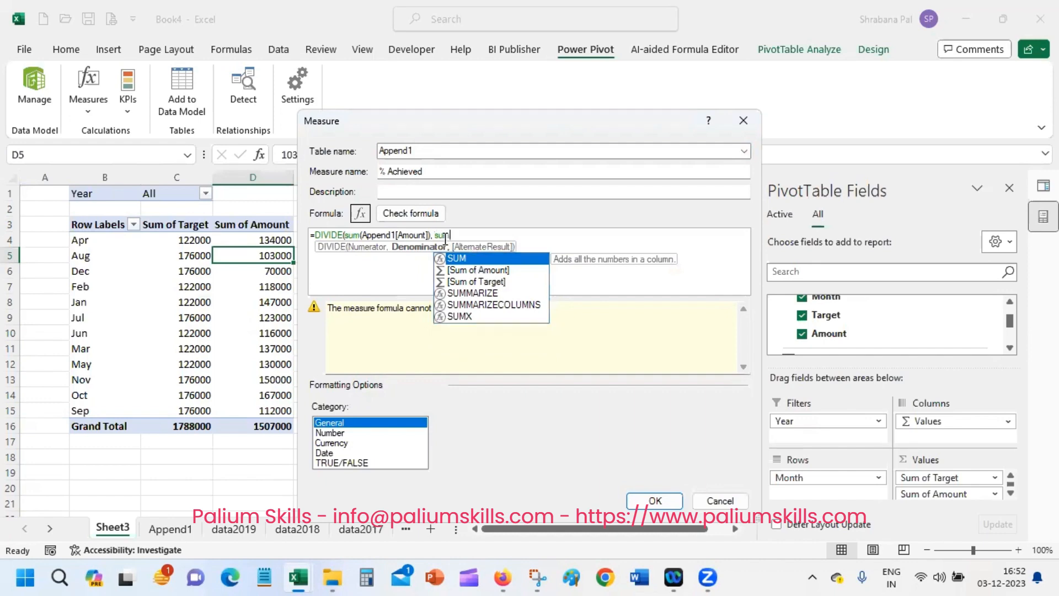
double_click(479, 280)
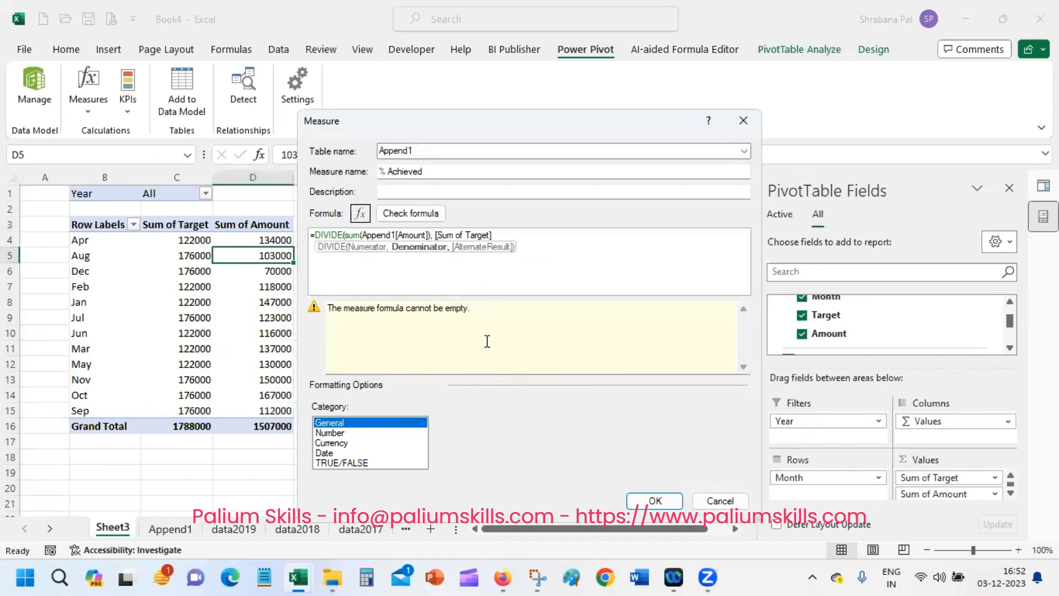
type("s")
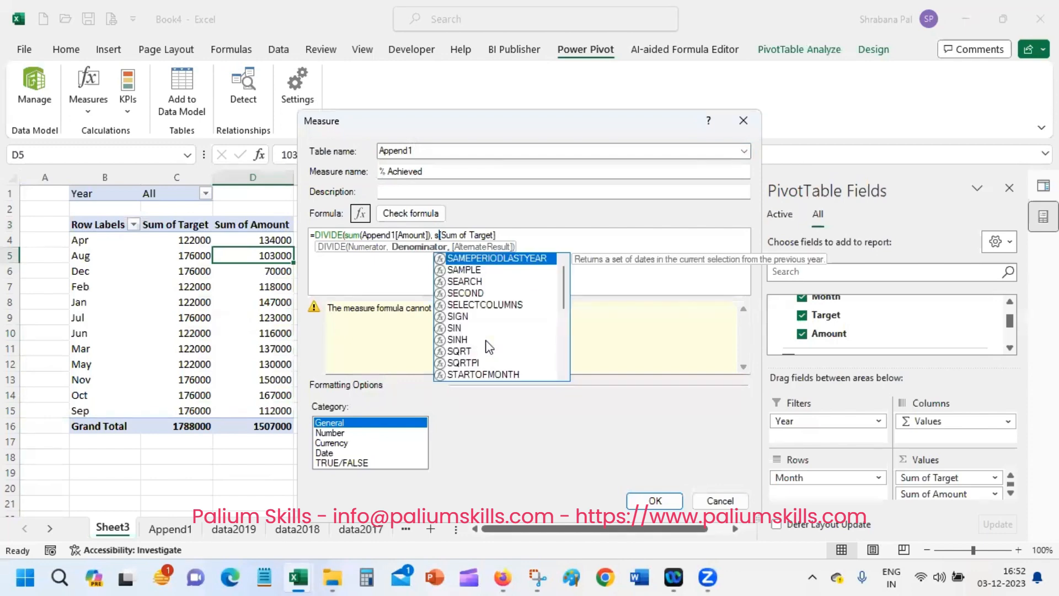
type("um")
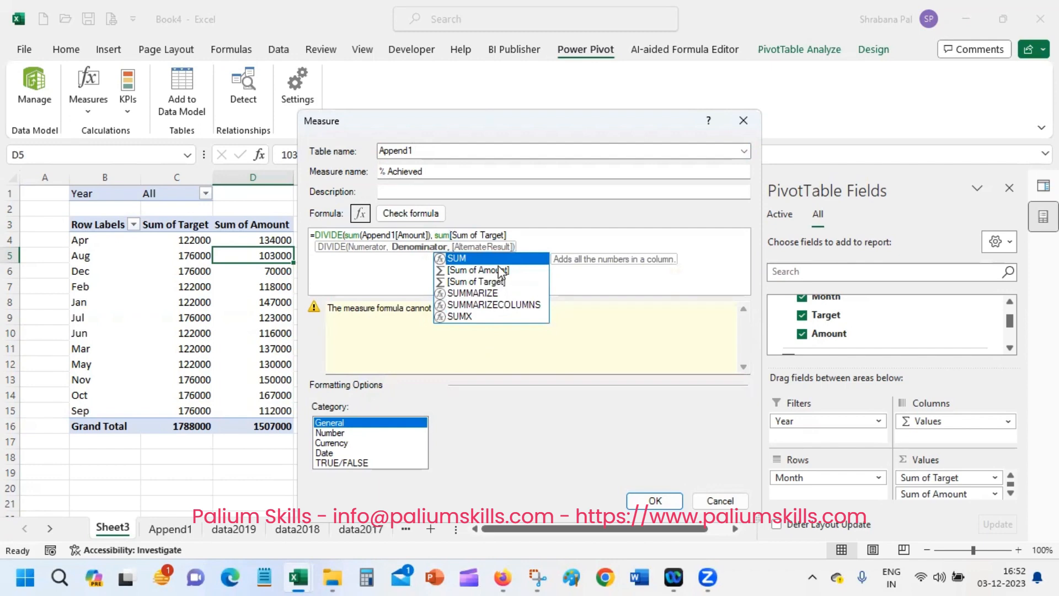
type("(")
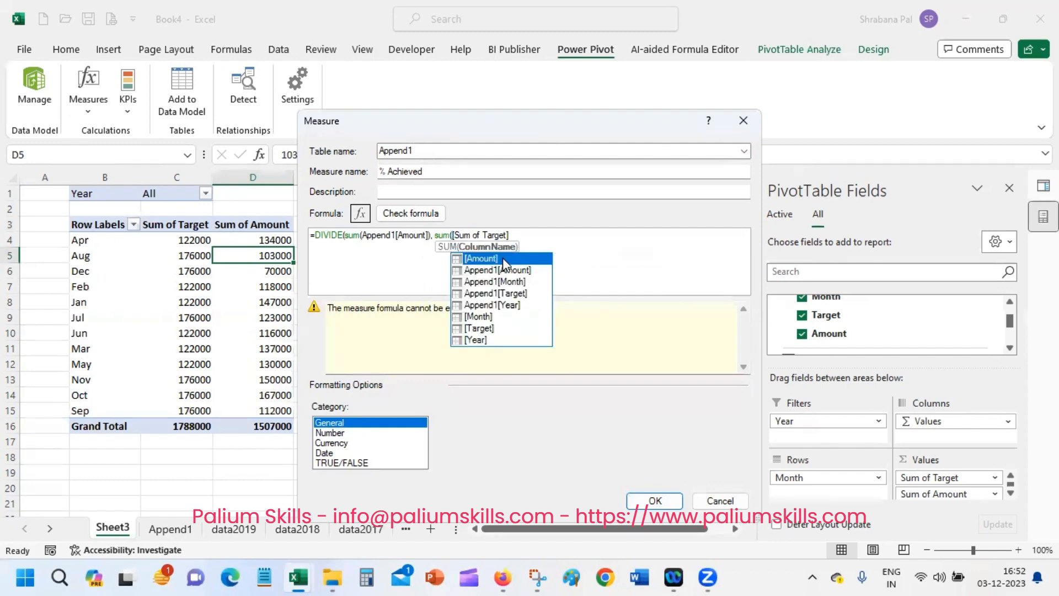
left_click(533, 233)
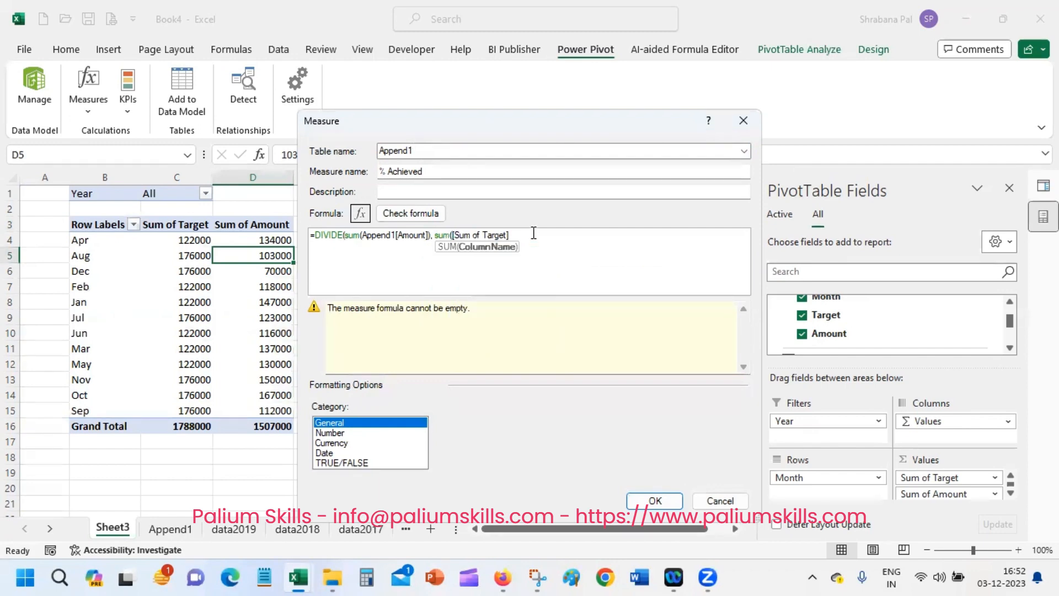
type(")")
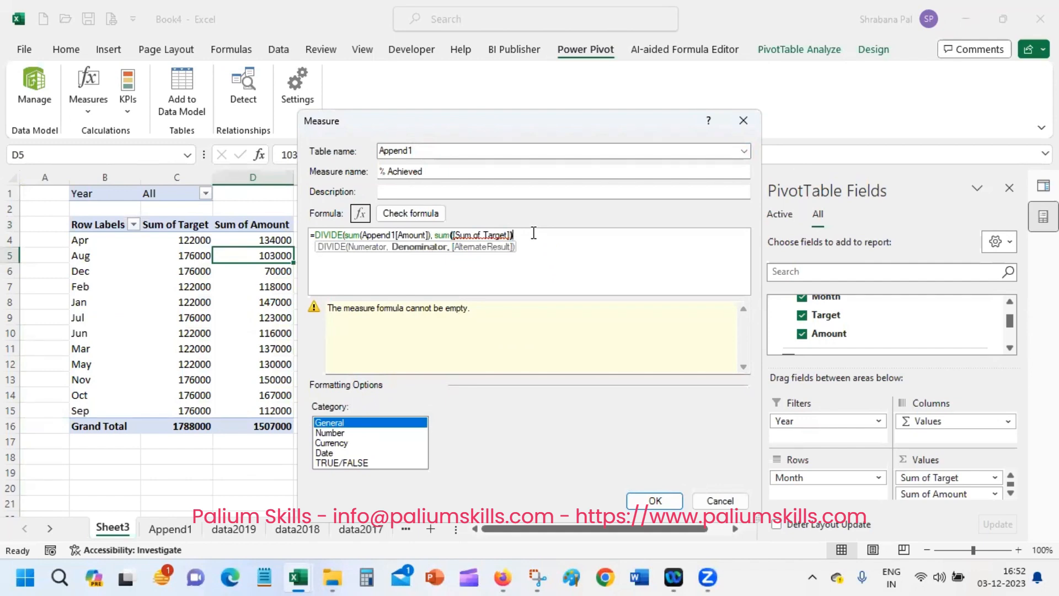
- Add BLANK() as the alternate result, close the DIVIDE formula and check it for errors
type(",")
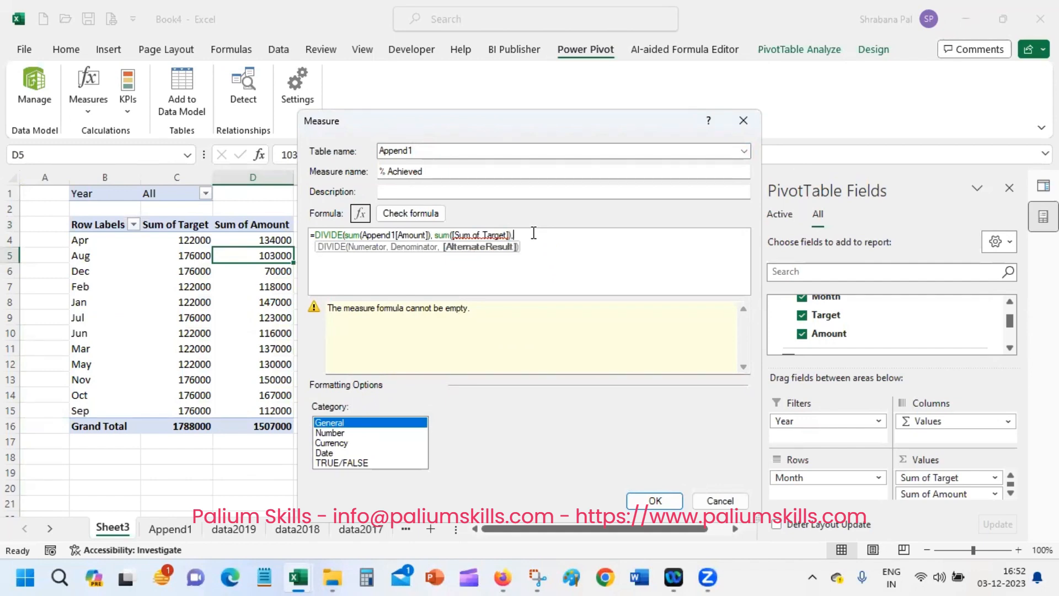
type("b")
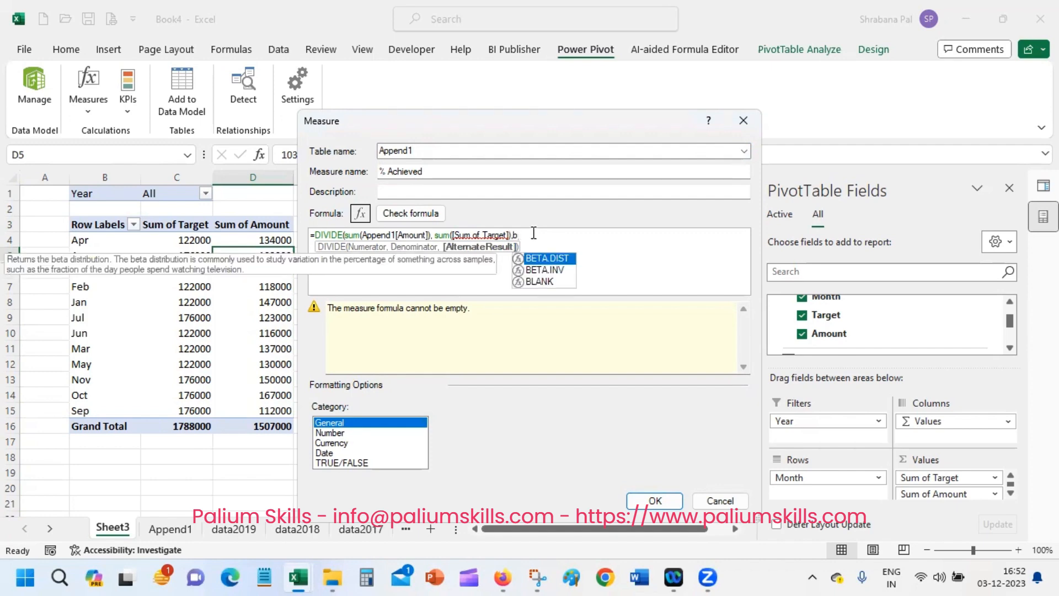
double_click(544, 282)
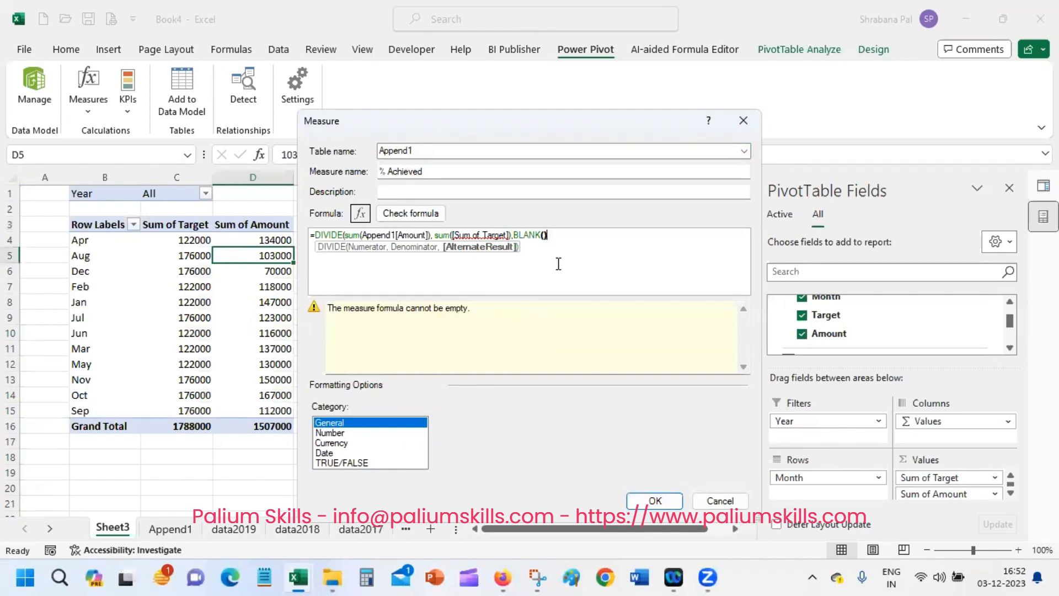
type(")")
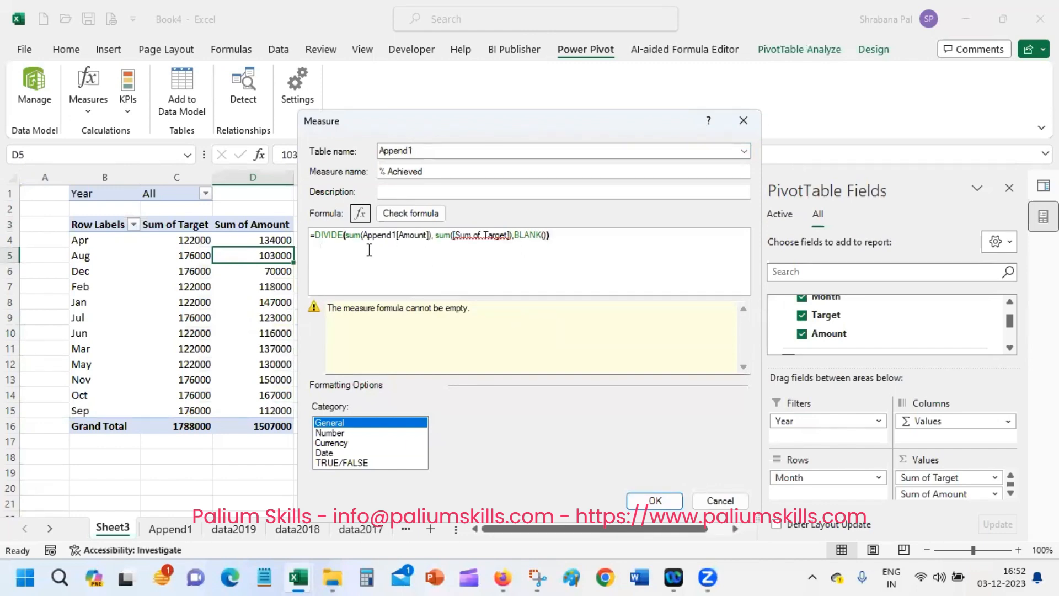
left_click(423, 218)
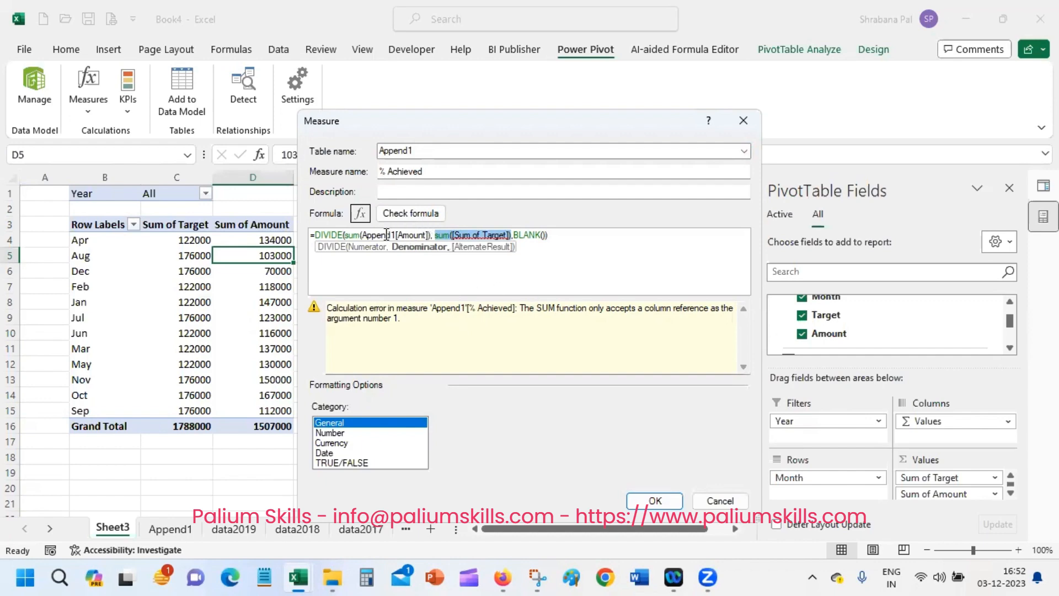
- Replace [Sum of Target] in the denominator's sum with the column Append1[Target]
left_click(453, 236)
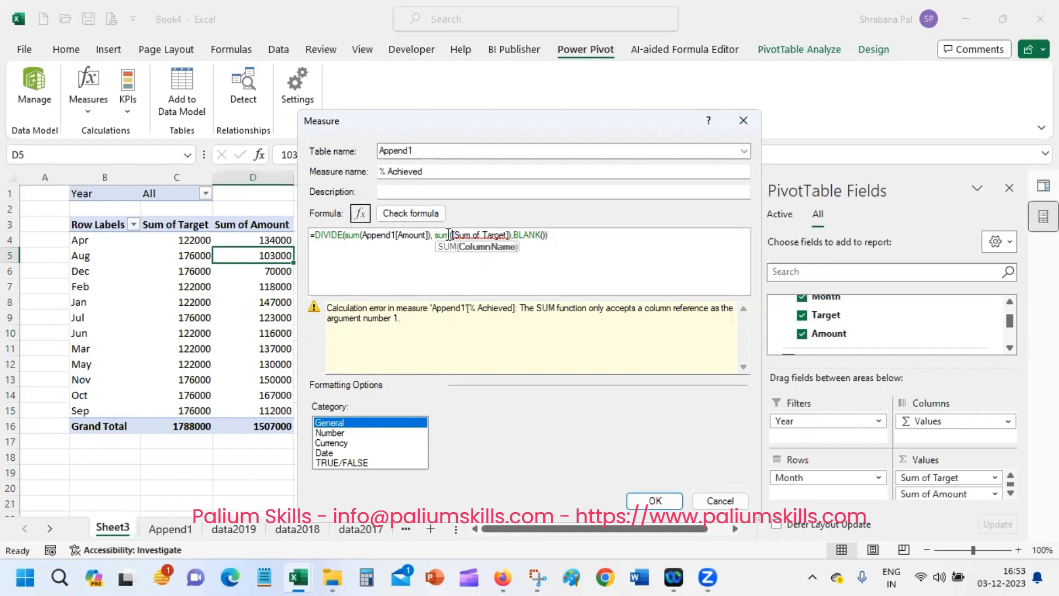
left_click_drag(451, 234, 506, 234)
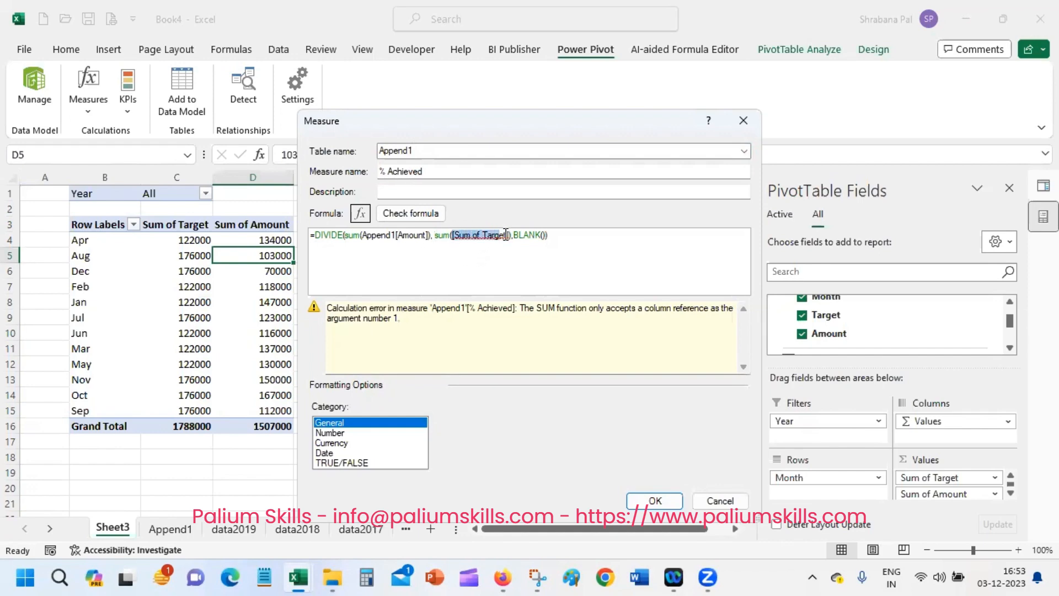
key("Delete")
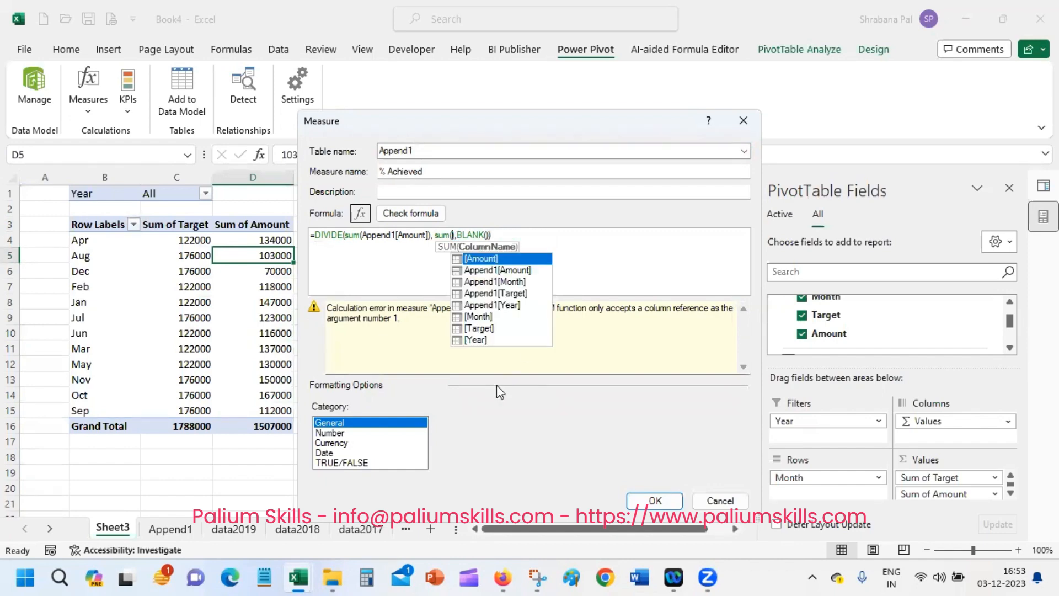
left_click(525, 294)
double_click(524, 294)
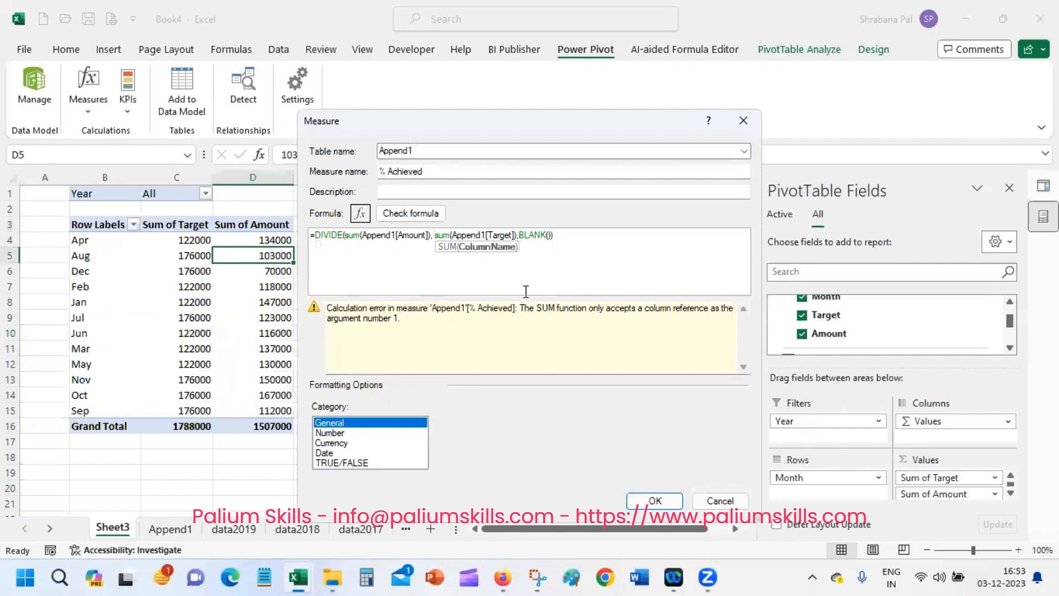
left_click(577, 237)
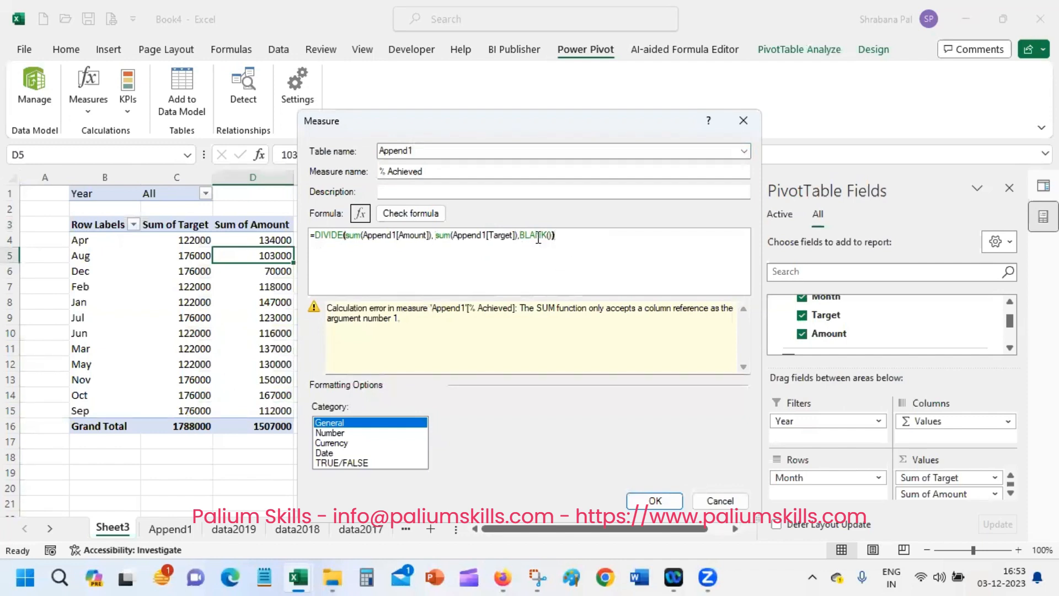
- Check the corrected % Achieved formula for errors, set its format category to Number and create the measure
left_click(419, 209)
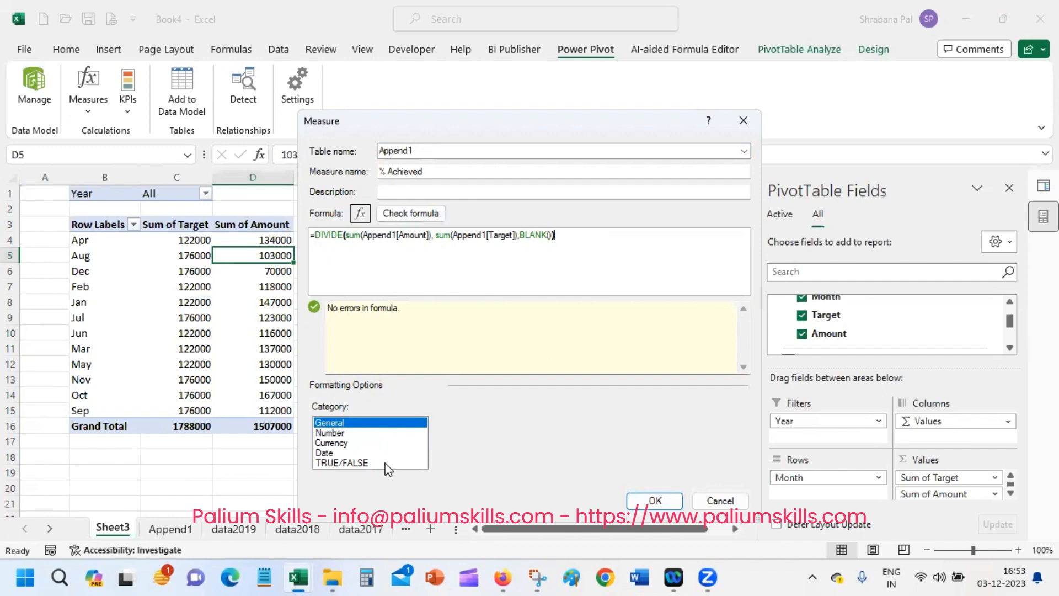
left_click(378, 433)
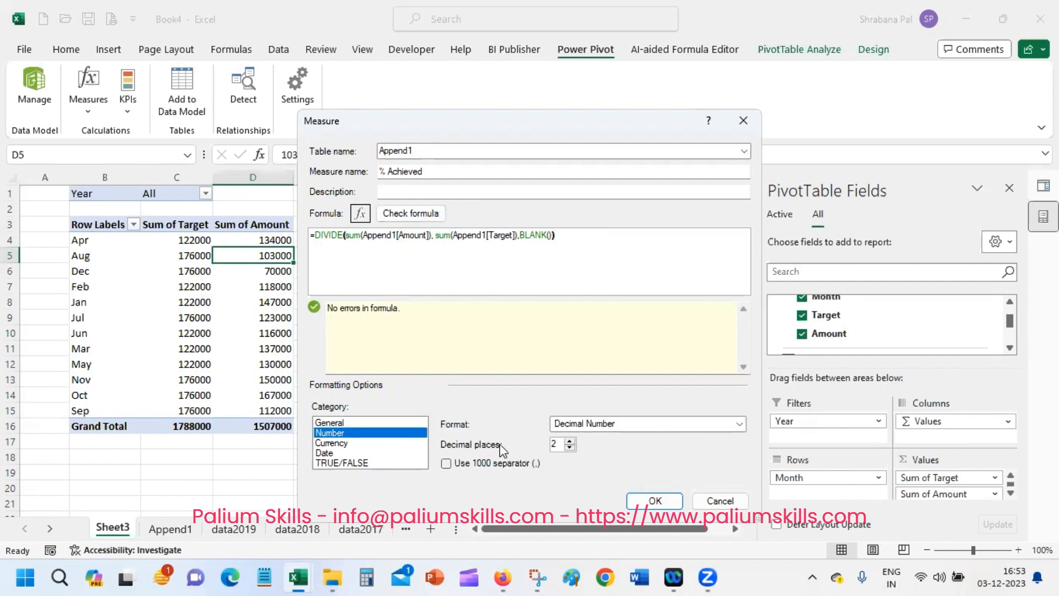
left_click(636, 502)
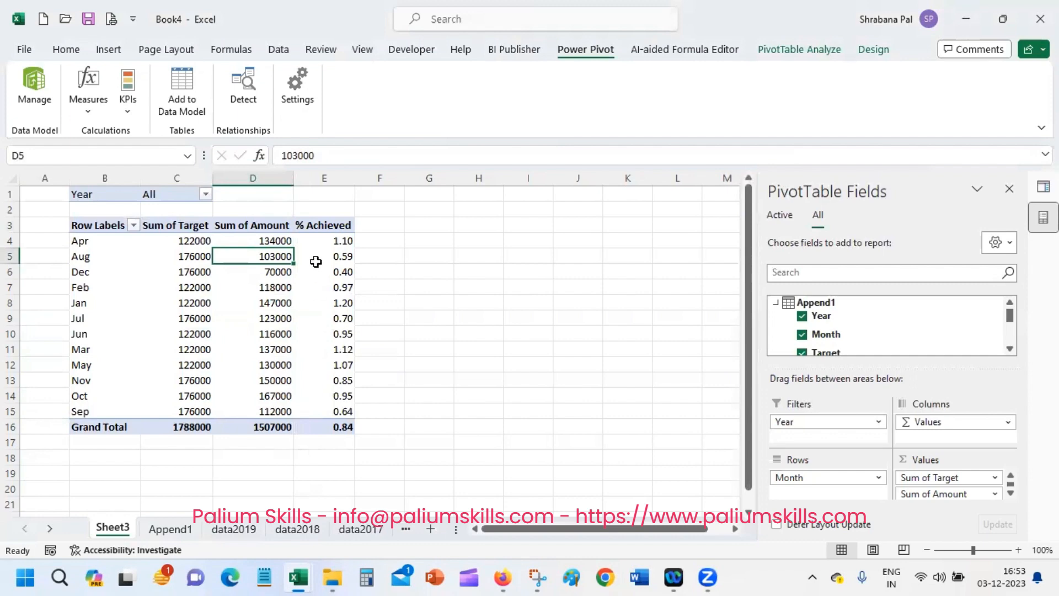
- Format all values in the PivotTable's % Achieved column, including the grand total, as Percentage
left_click_drag(326, 240, 322, 421)
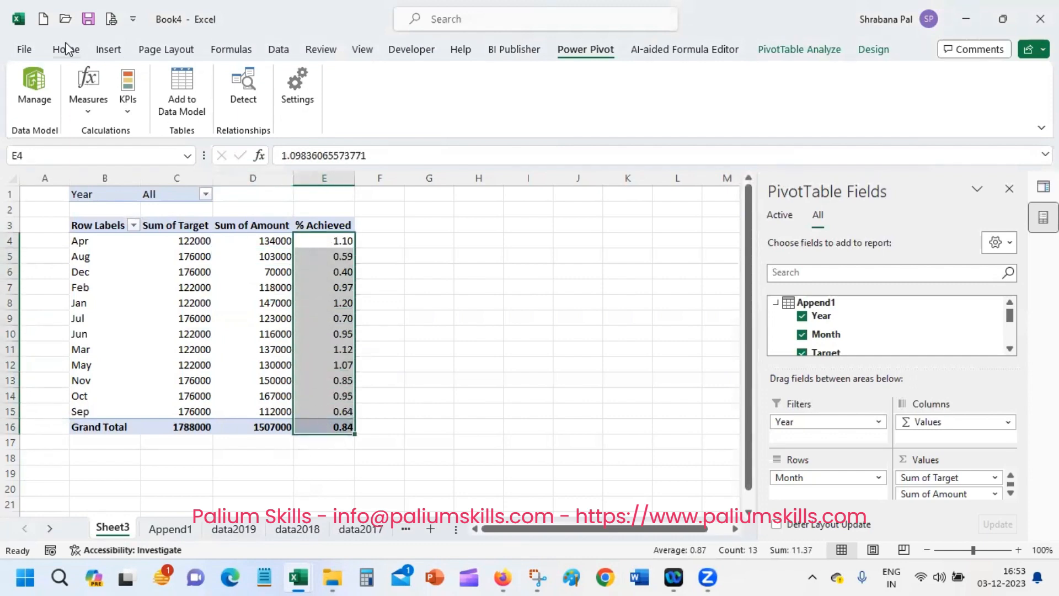
left_click(66, 49)
left_click(536, 79)
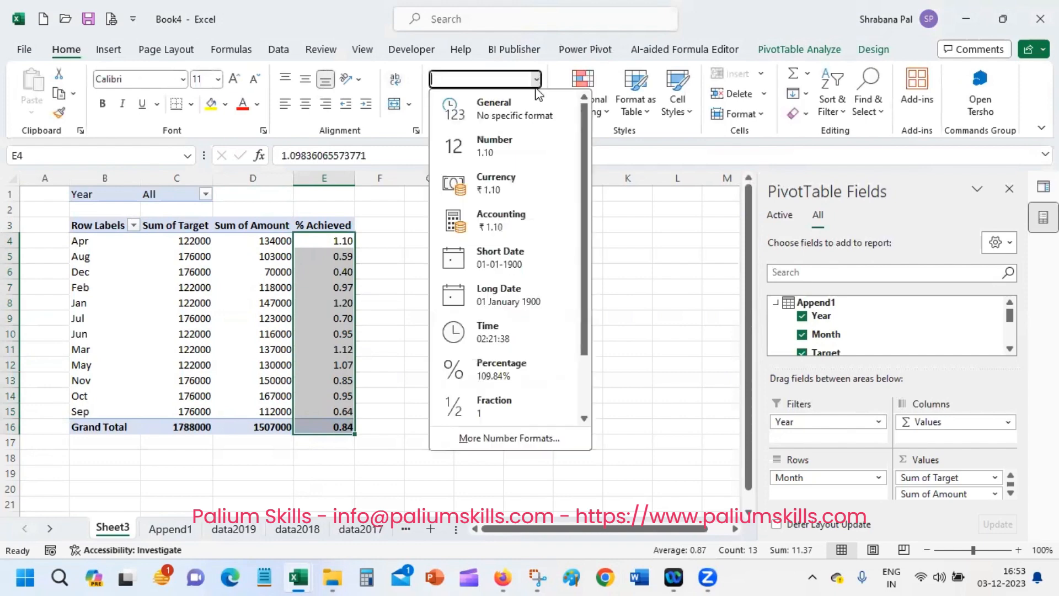
left_click(519, 366)
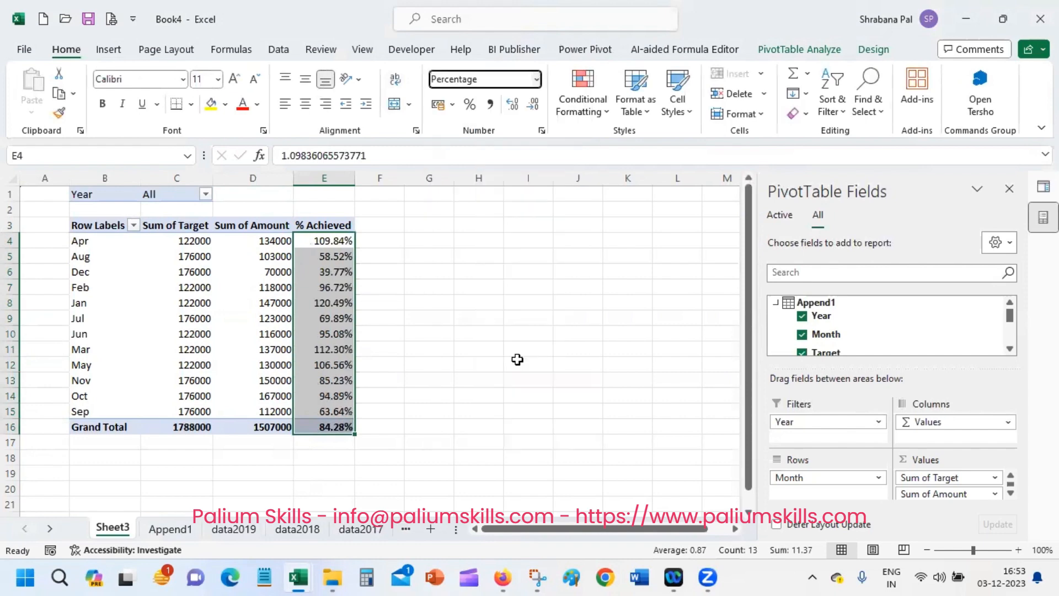
- Start a new KPI based on the % Achieved measure and define its target as an absolute value of 0.65
left_click(319, 246)
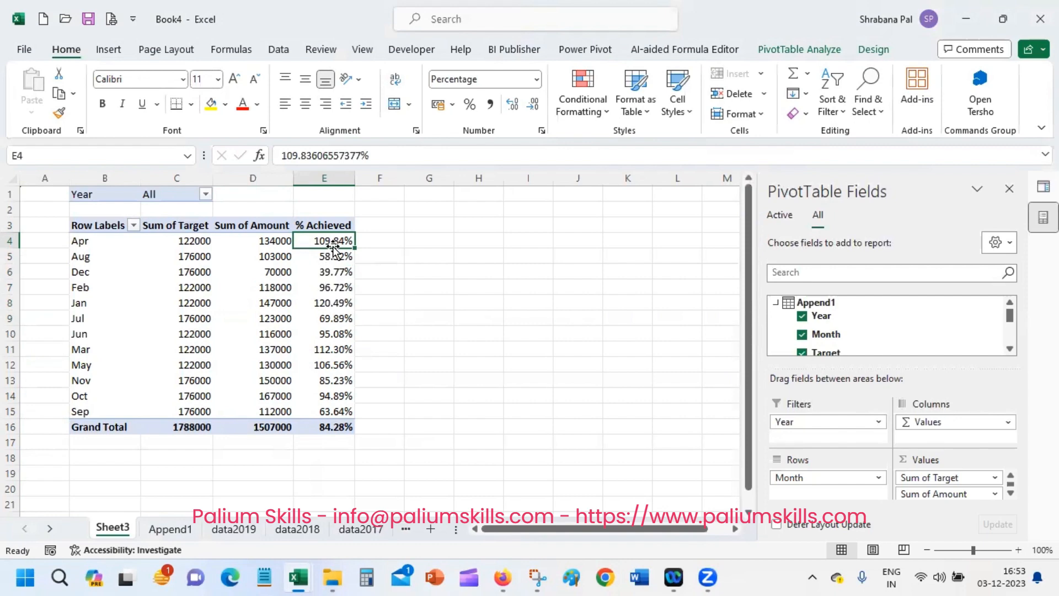
left_click(585, 50)
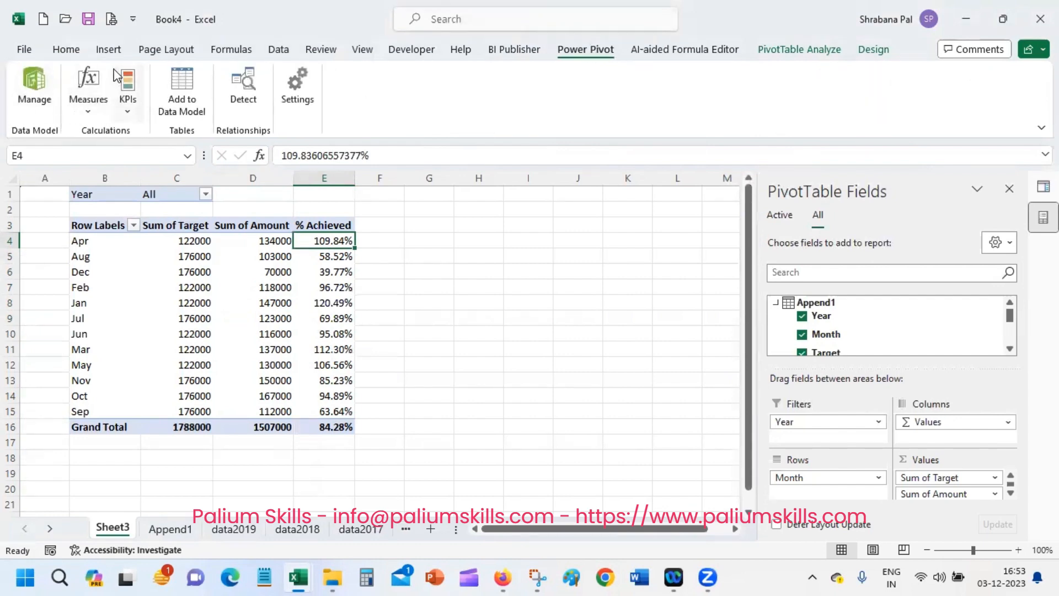
left_click(128, 99)
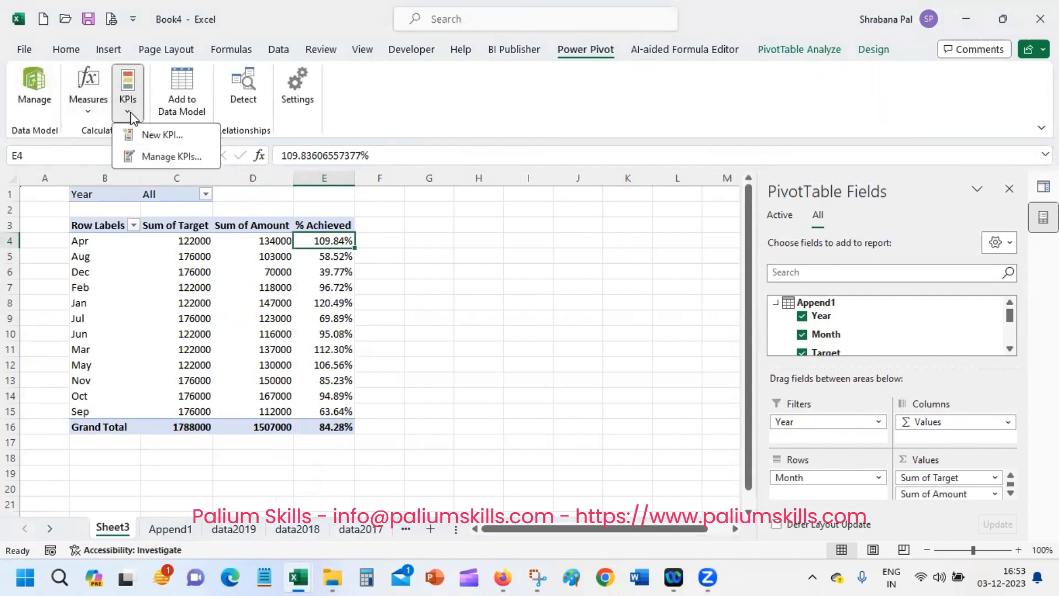
left_click(166, 137)
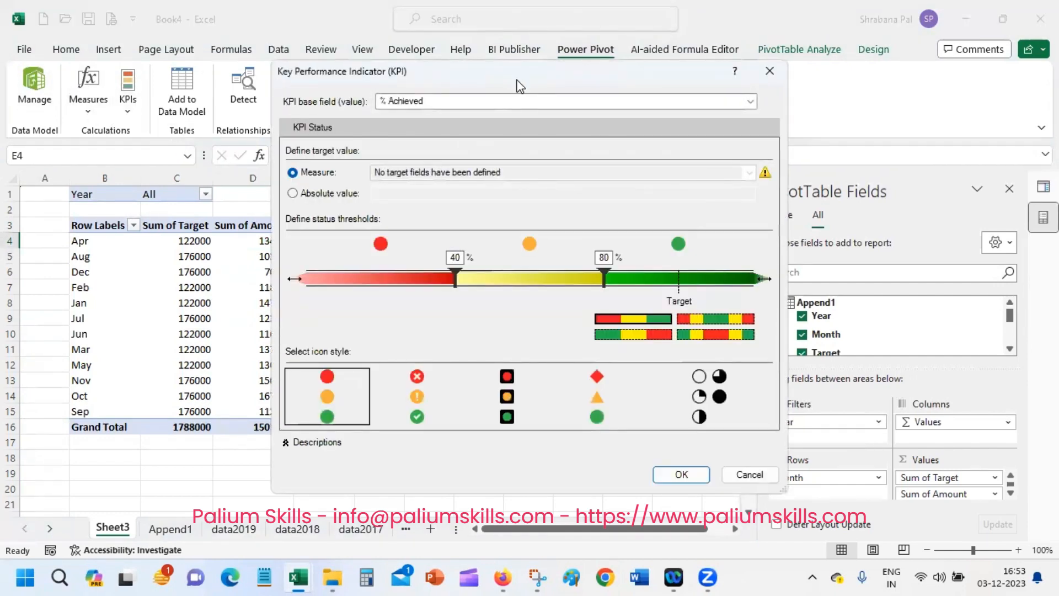
left_click_drag(519, 81, 693, 72)
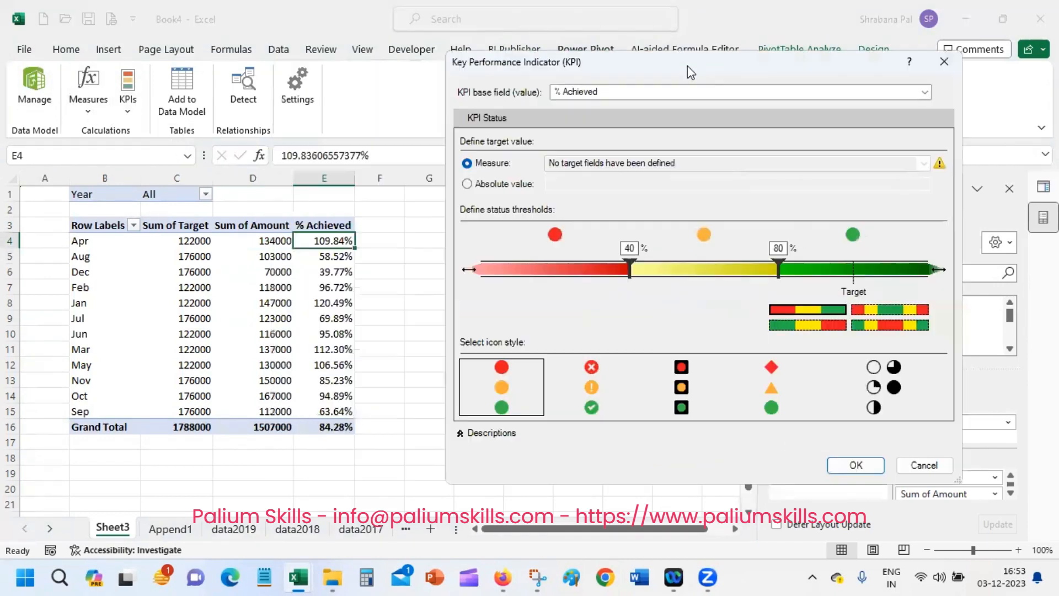
left_click(480, 187)
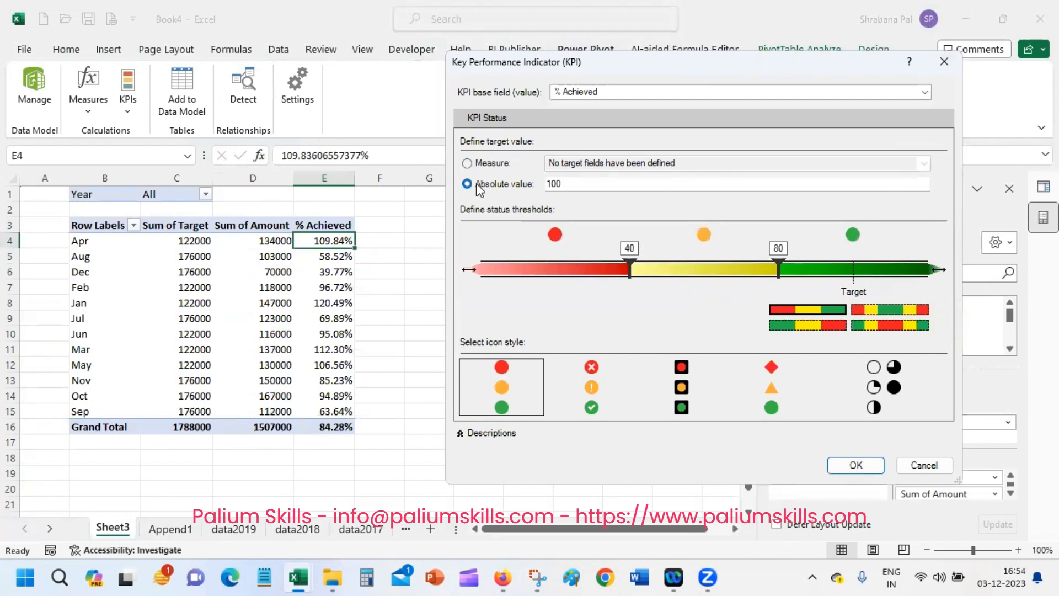
double_click(554, 183)
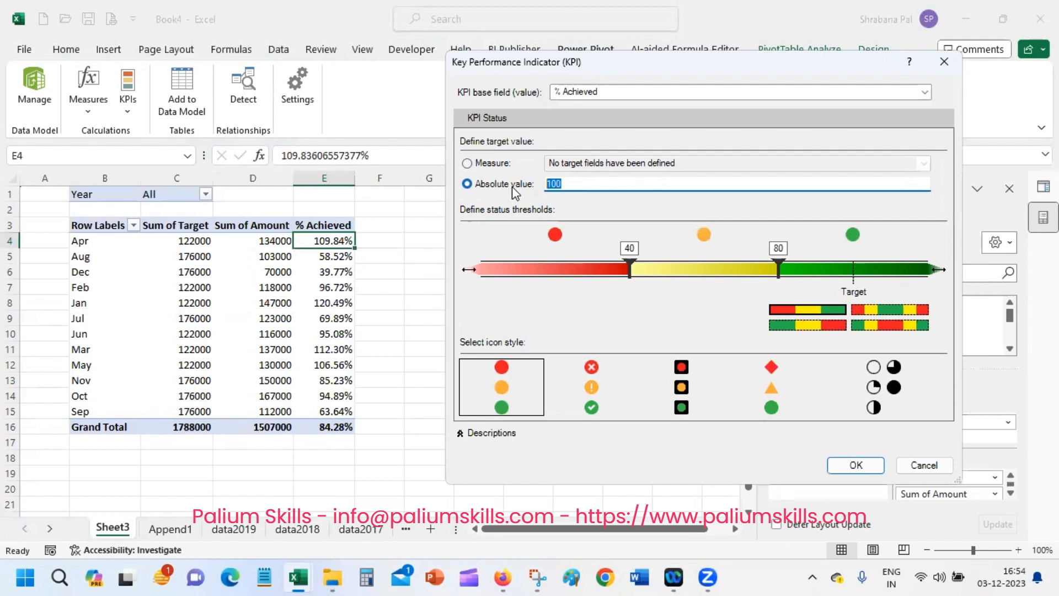
type("0.65")
key("Tab")
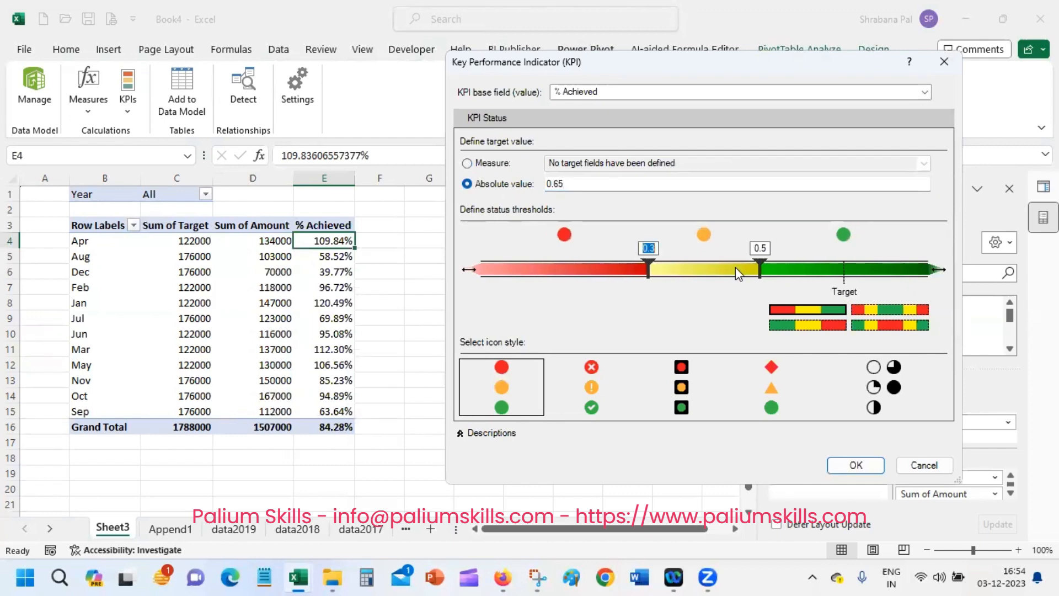
- Set the KPI's status thresholds to 0.6 and 0.75 and create the KPI with the red, amber and green circle icons
left_click(761, 265)
left_click_drag(762, 268, 872, 277)
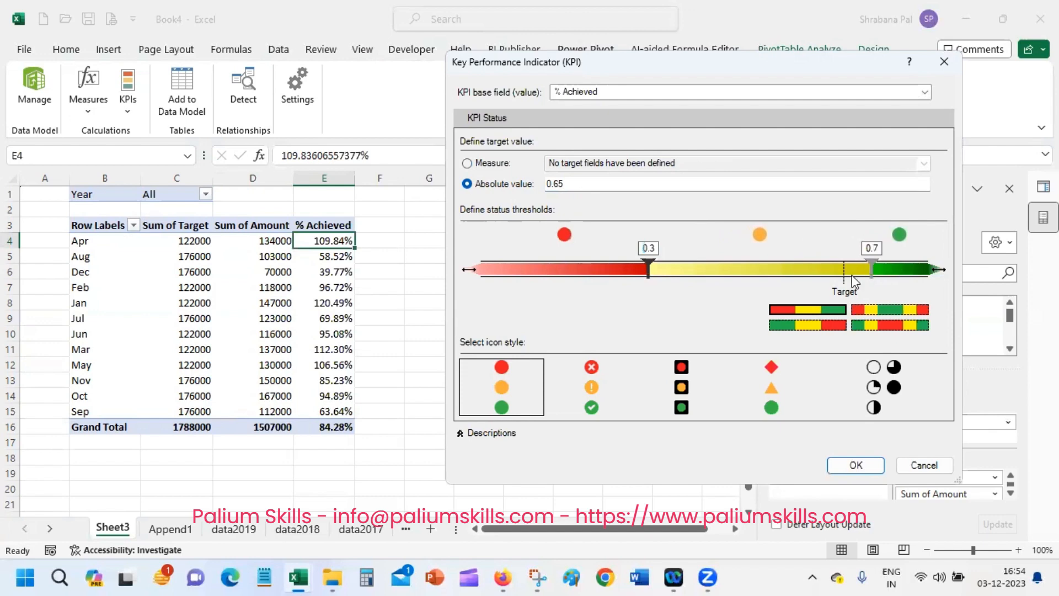
left_click_drag(654, 274, 745, 275)
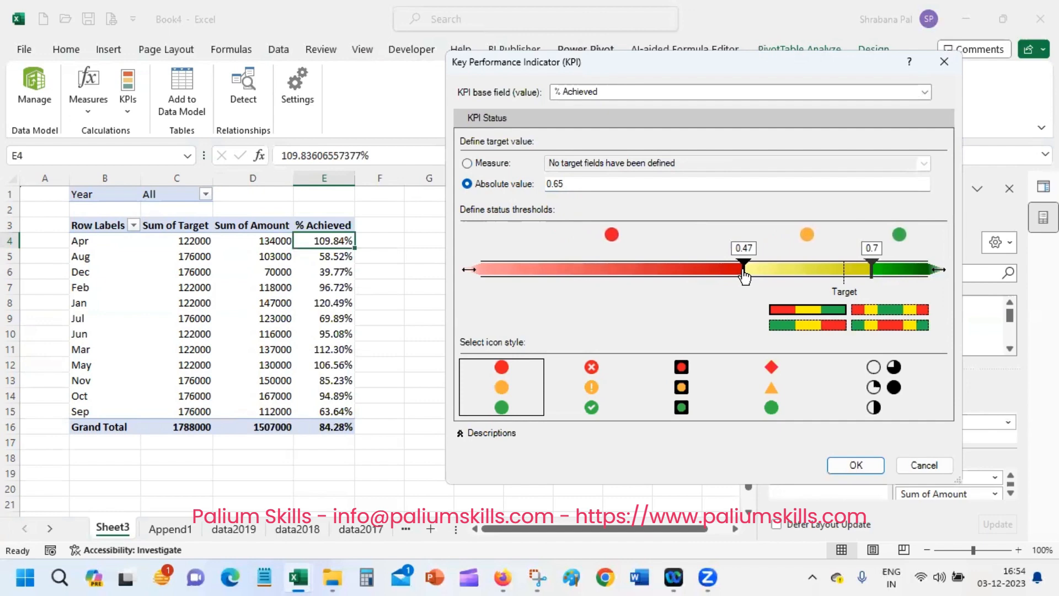
left_click_drag(745, 276, 754, 277)
left_click_drag(755, 276, 902, 273)
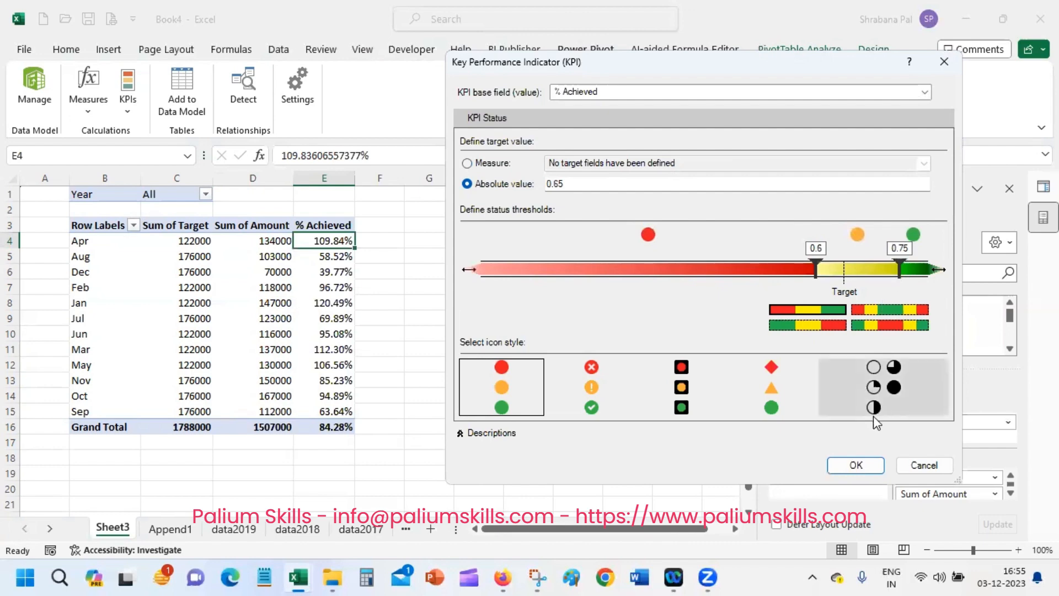
left_click(856, 466)
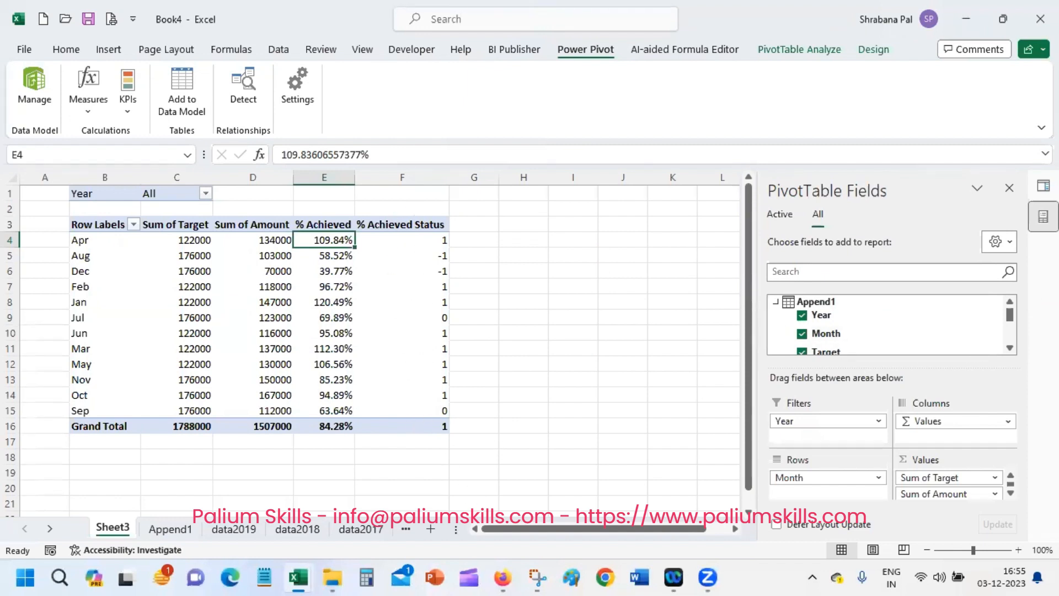
- Expand the % Achieved KPI in the field list, then remove its Status field from the PivotTable and add it back
scroll(1014, 339, "down", 1)
scroll(1013, 340, "down", 1)
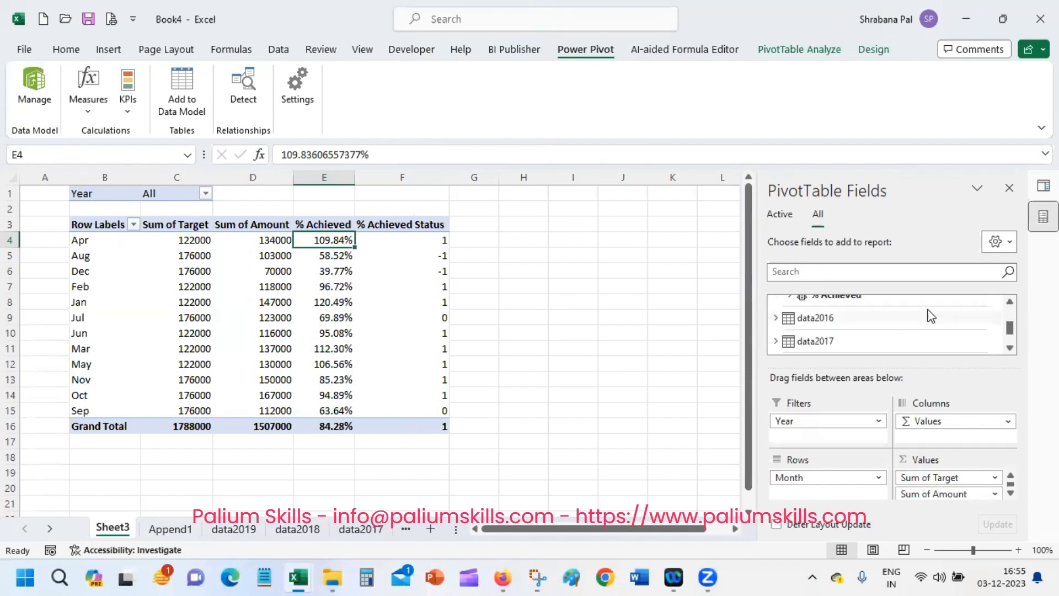
left_click(1010, 302)
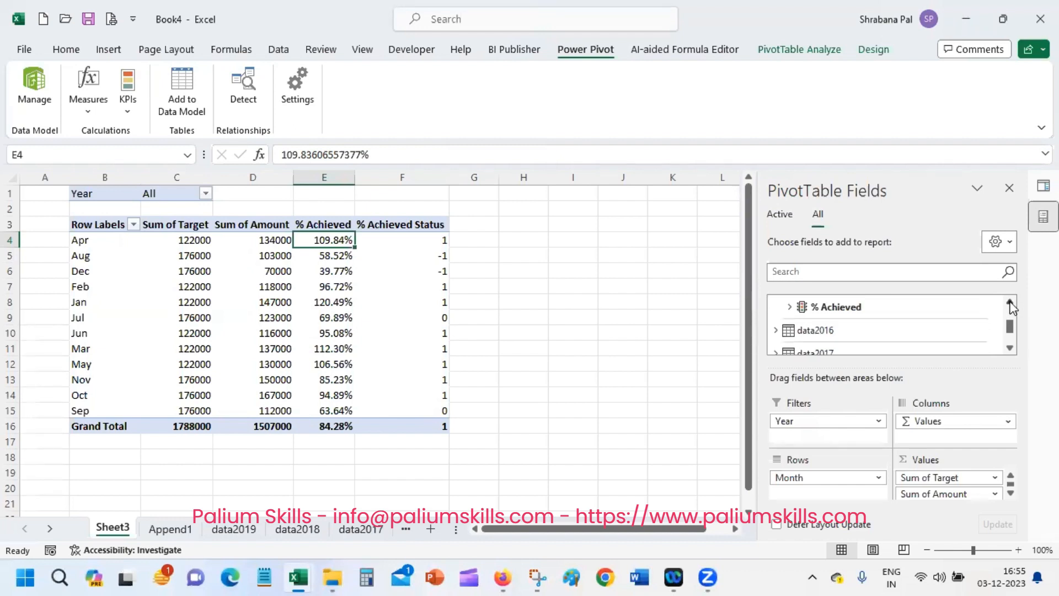
left_click(790, 302)
left_click(816, 352)
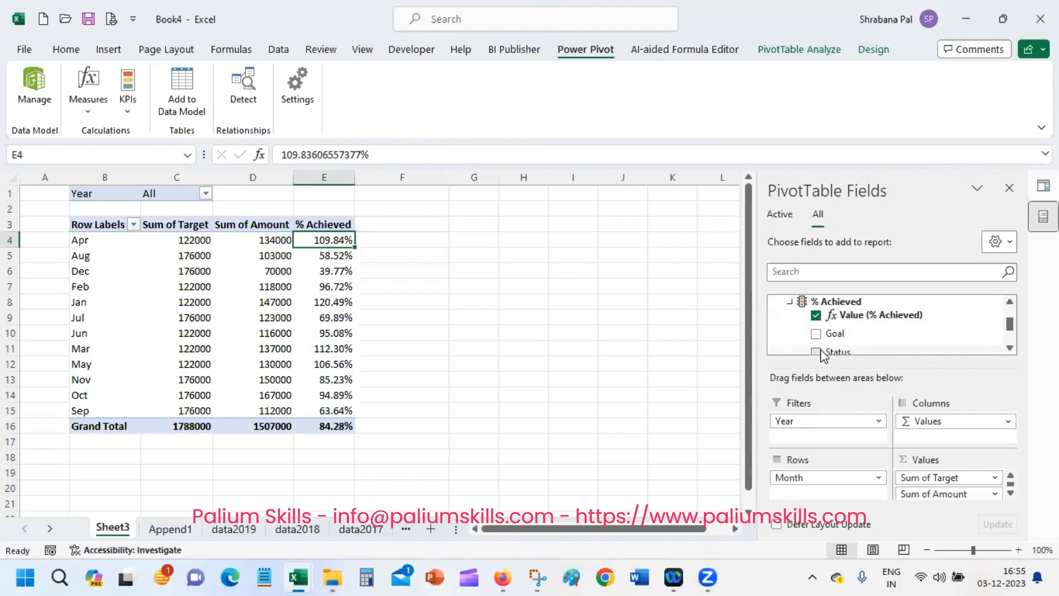
left_click(815, 351)
- Center the status icons in the PivotTable's % Achieved Status column, including the grand total
left_click_drag(397, 239, 407, 425)
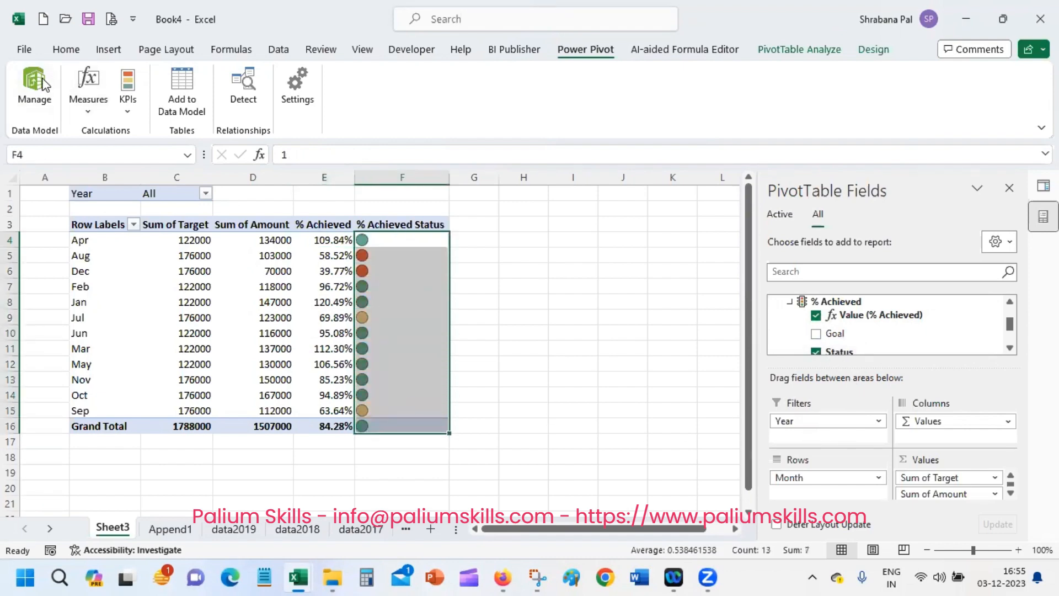
left_click(66, 49)
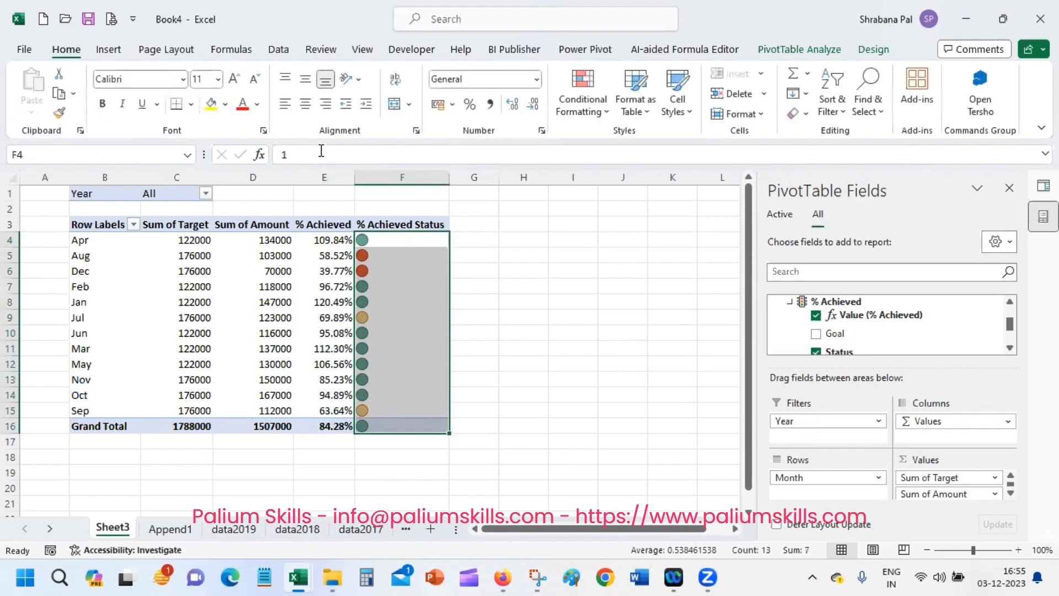
left_click(306, 103)
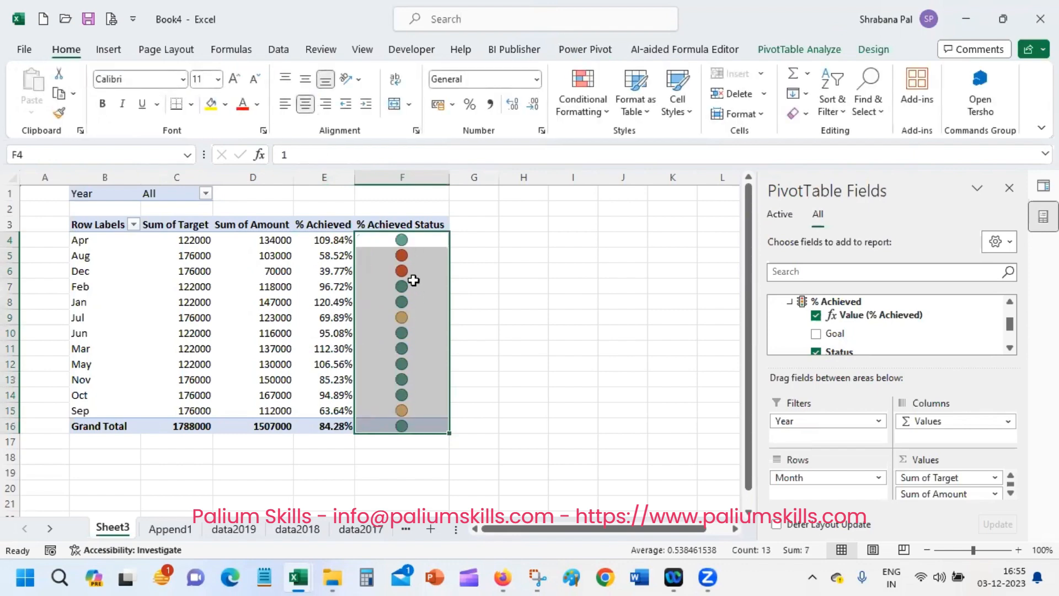
left_click(412, 239)
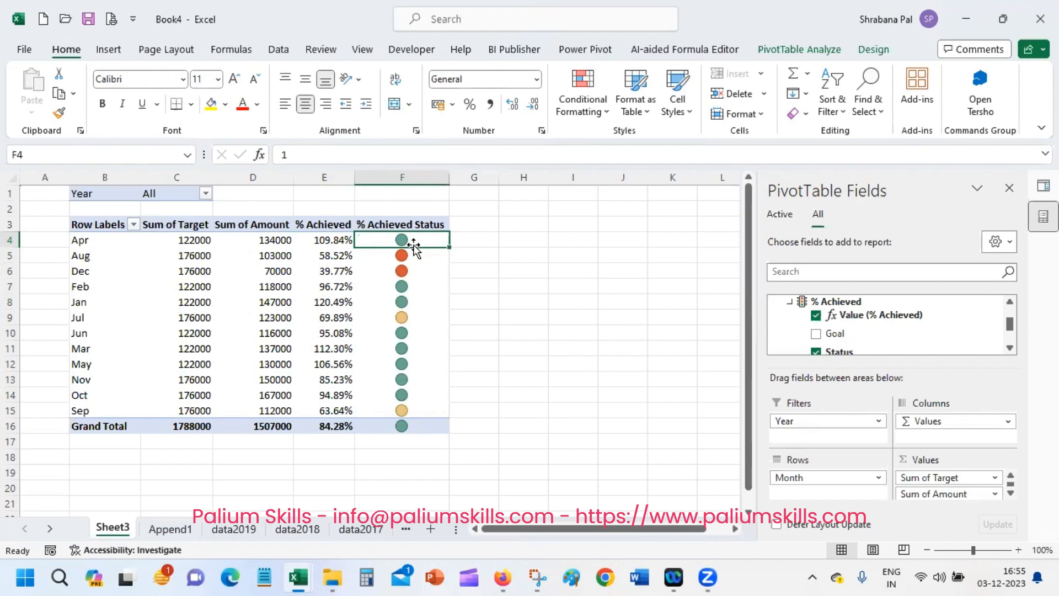
left_click_drag(411, 235, 412, 436)
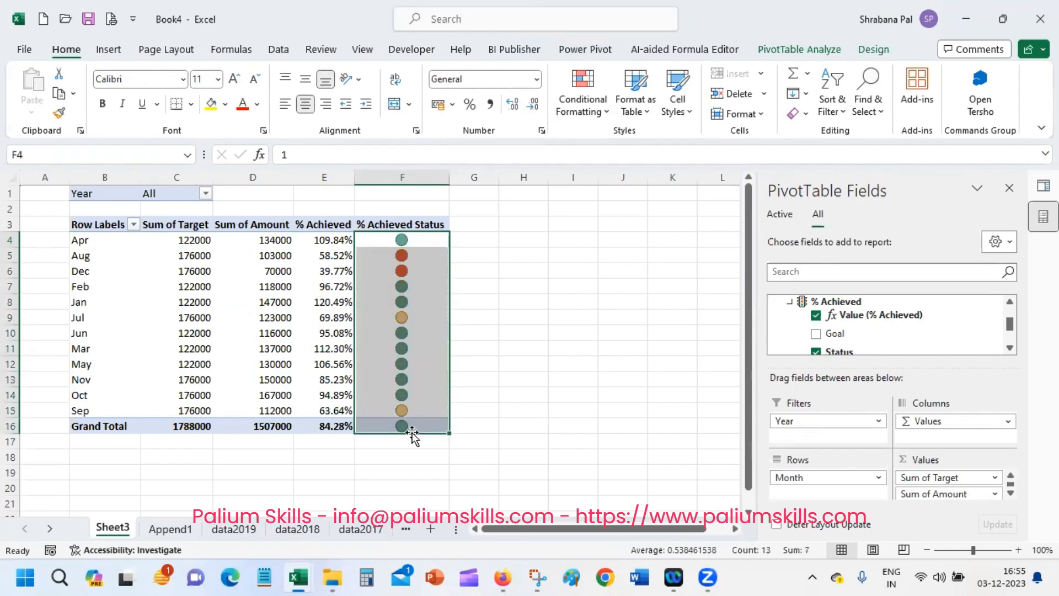
left_click(399, 272)
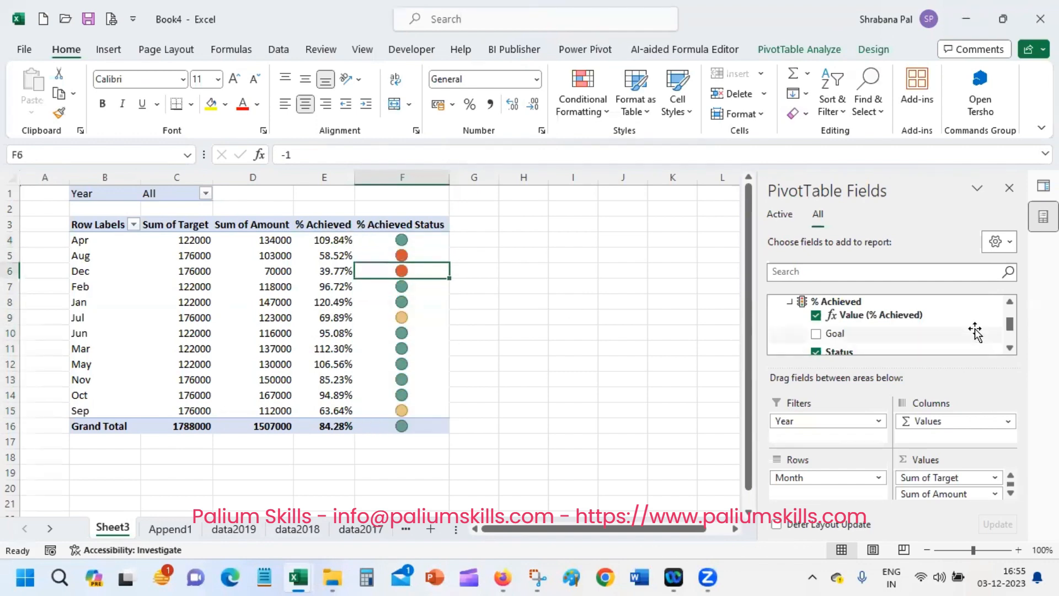
scroll(938, 336, "down", 3)
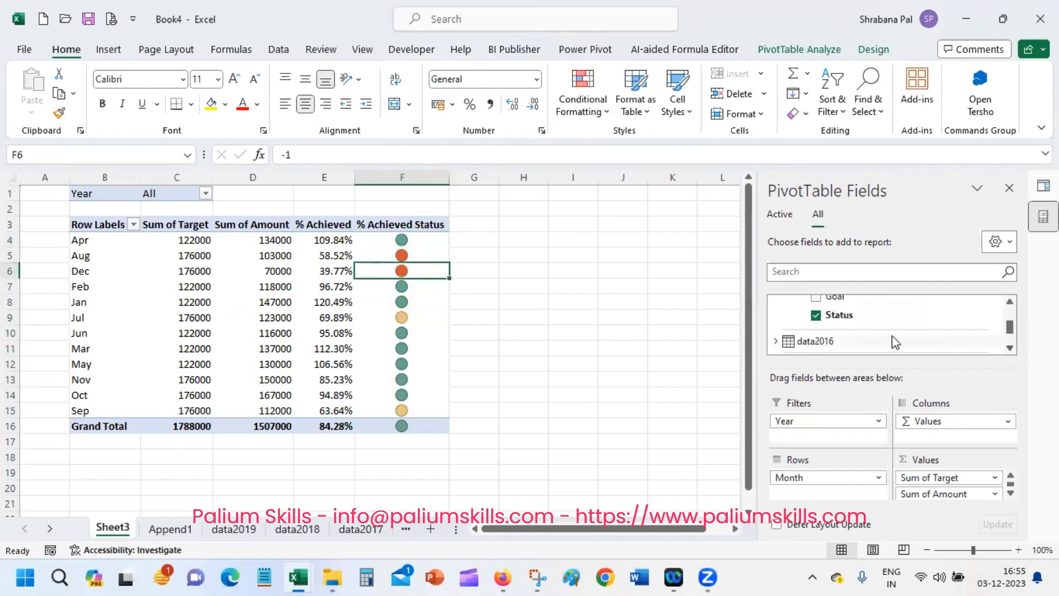
right_click(847, 316)
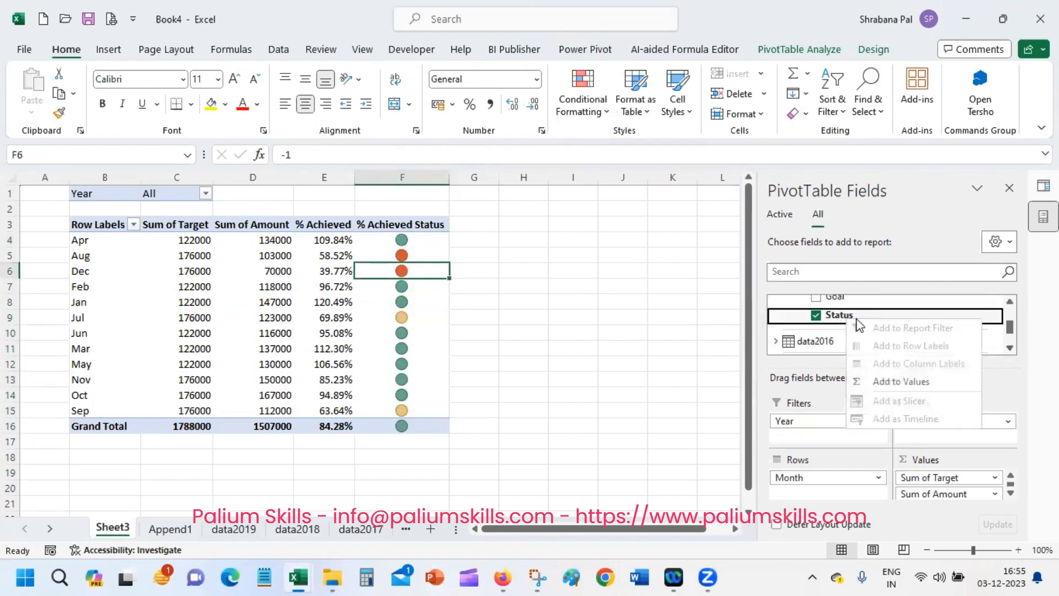
left_click(1010, 302)
left_click(1010, 302)
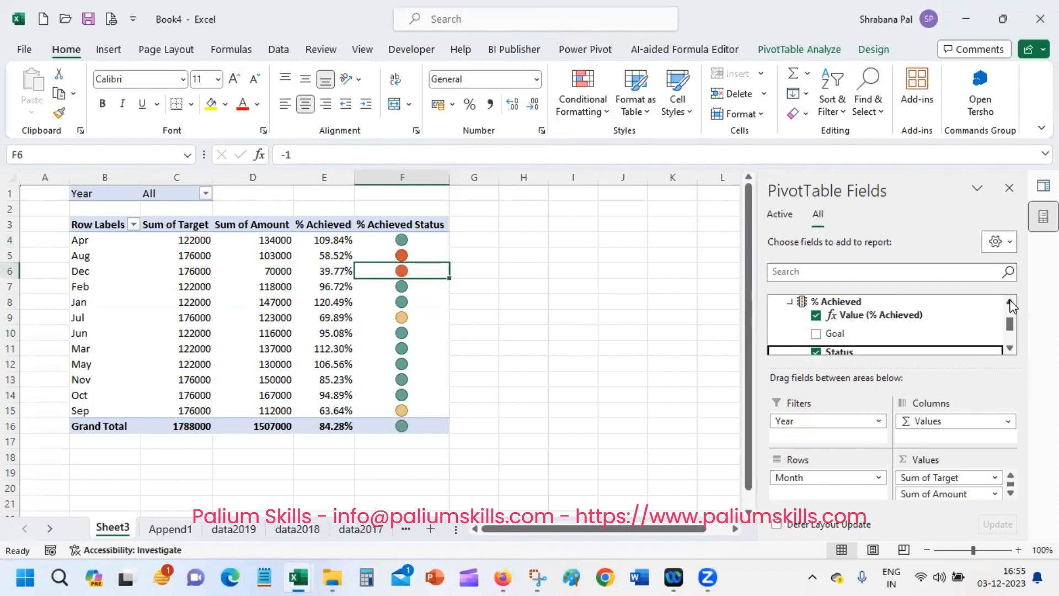
left_click(847, 303)
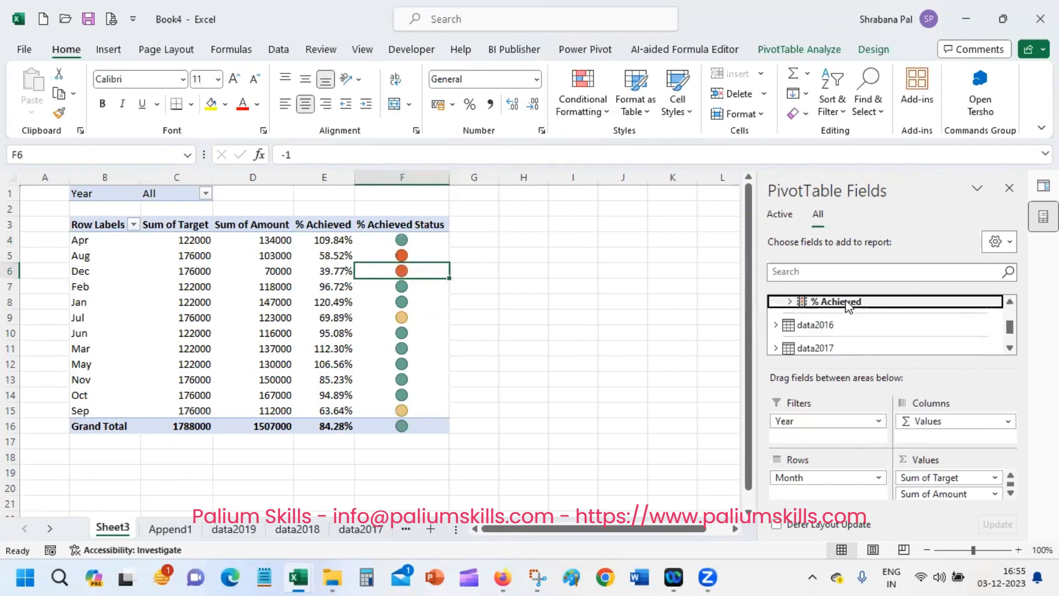
left_click(848, 305)
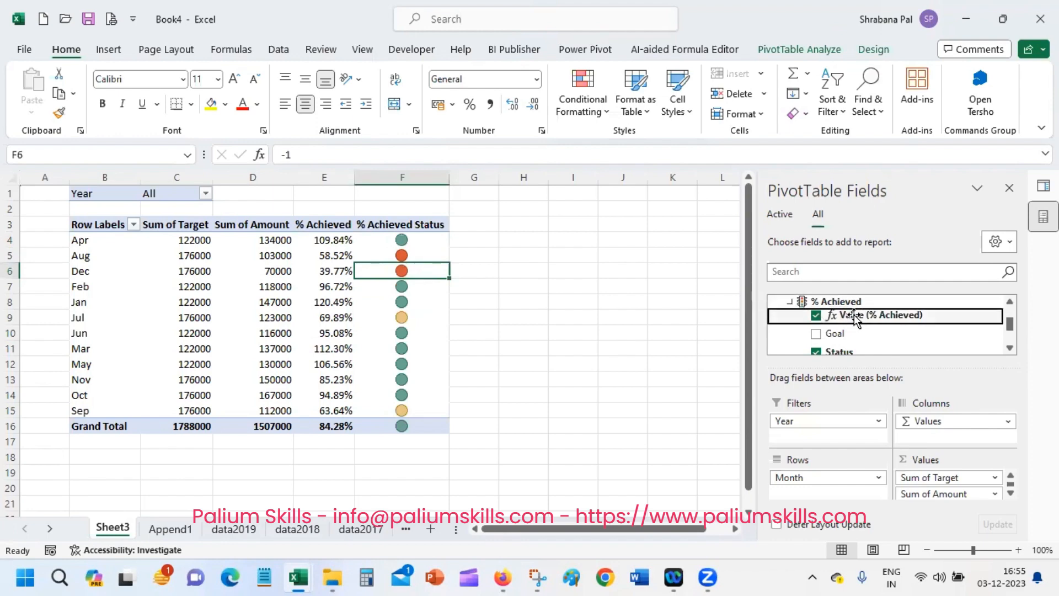
right_click(854, 315)
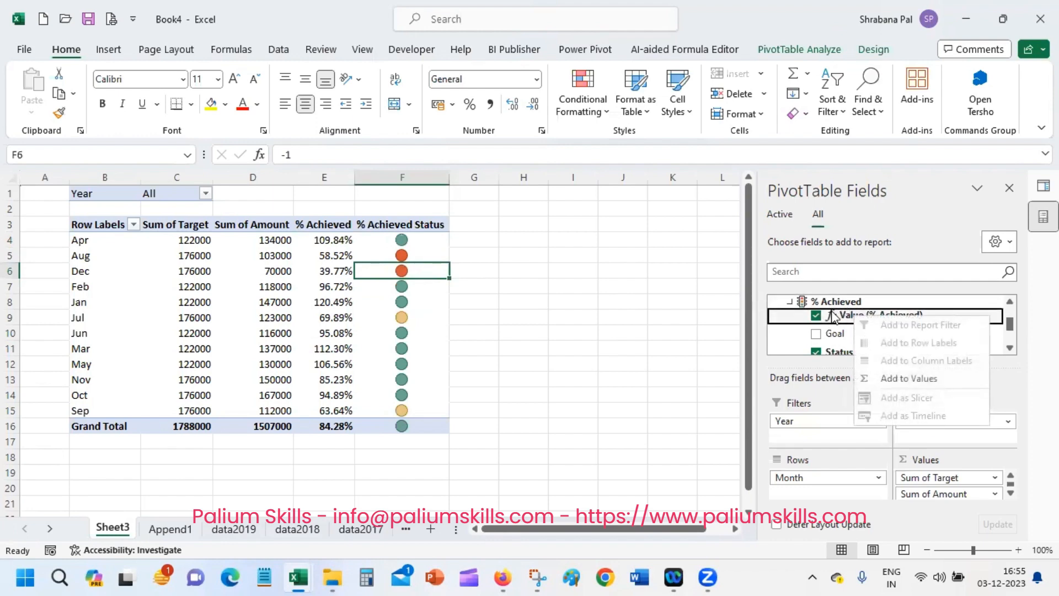
key("Escape")
- Open the existing % Achieved KPI for editing, choose the black-framed traffic-light icon style, and view its description fields
left_click(586, 50)
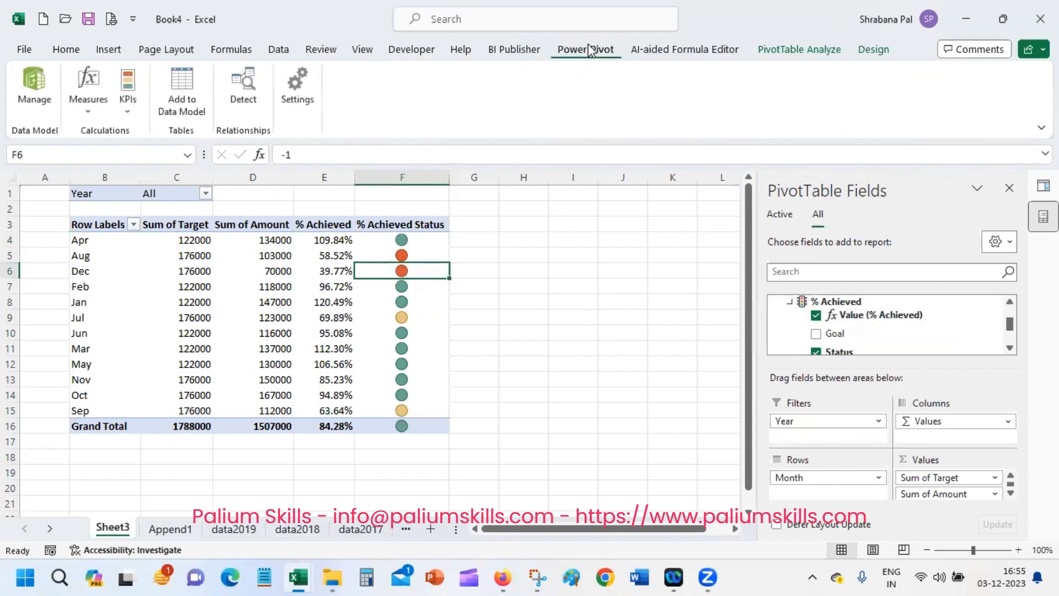
left_click(127, 91)
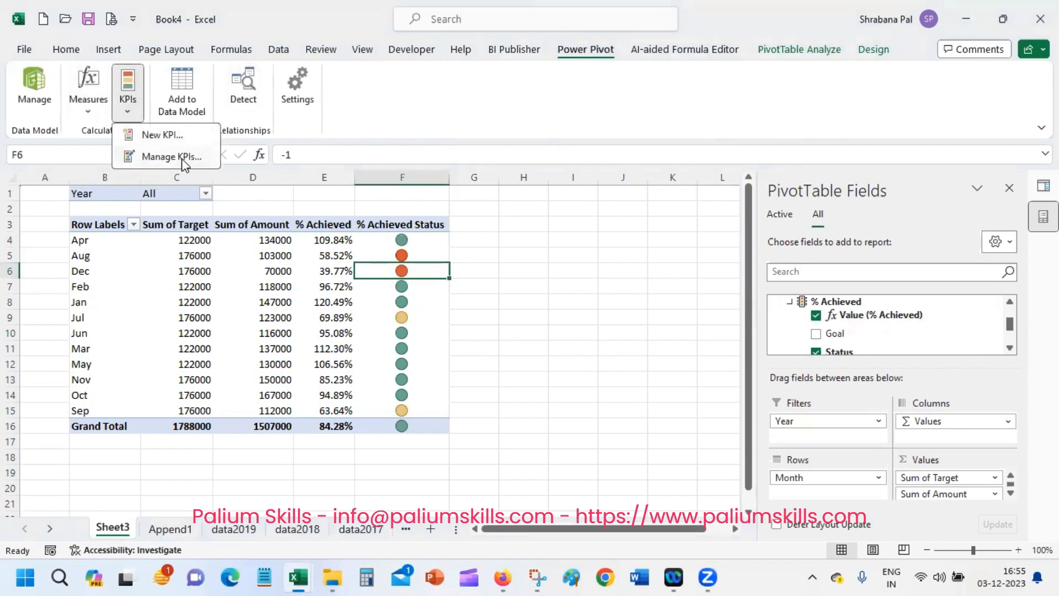
left_click(171, 157)
left_click(463, 168)
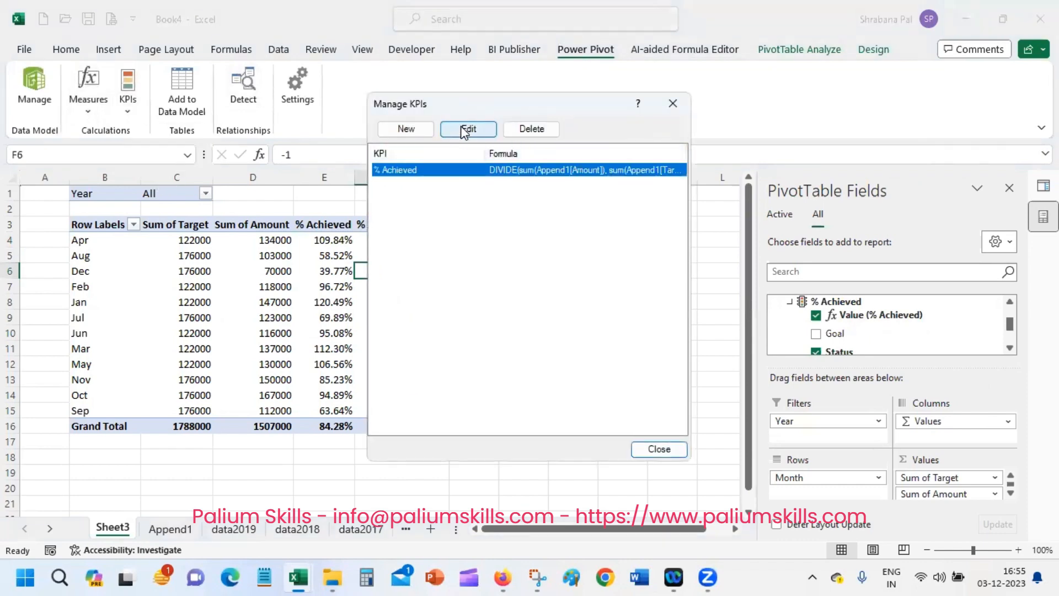
left_click(465, 128)
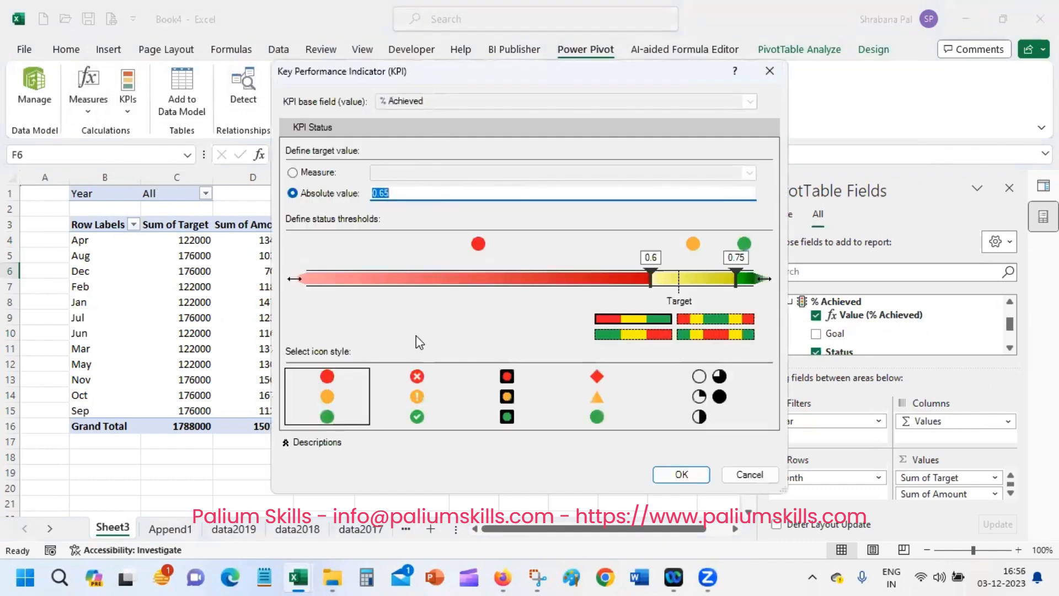
left_click(505, 420)
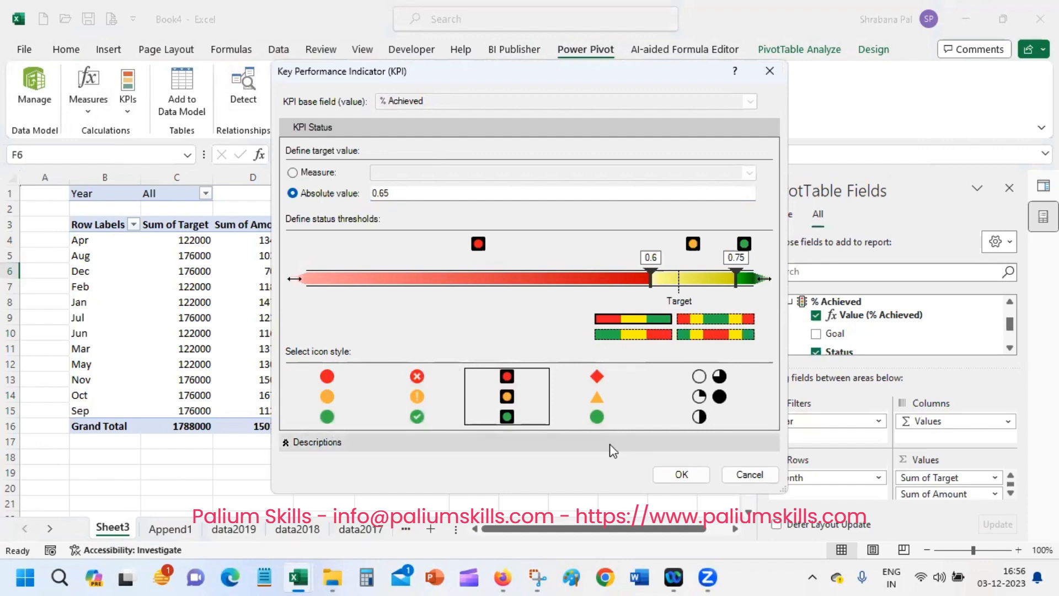
left_click(665, 443)
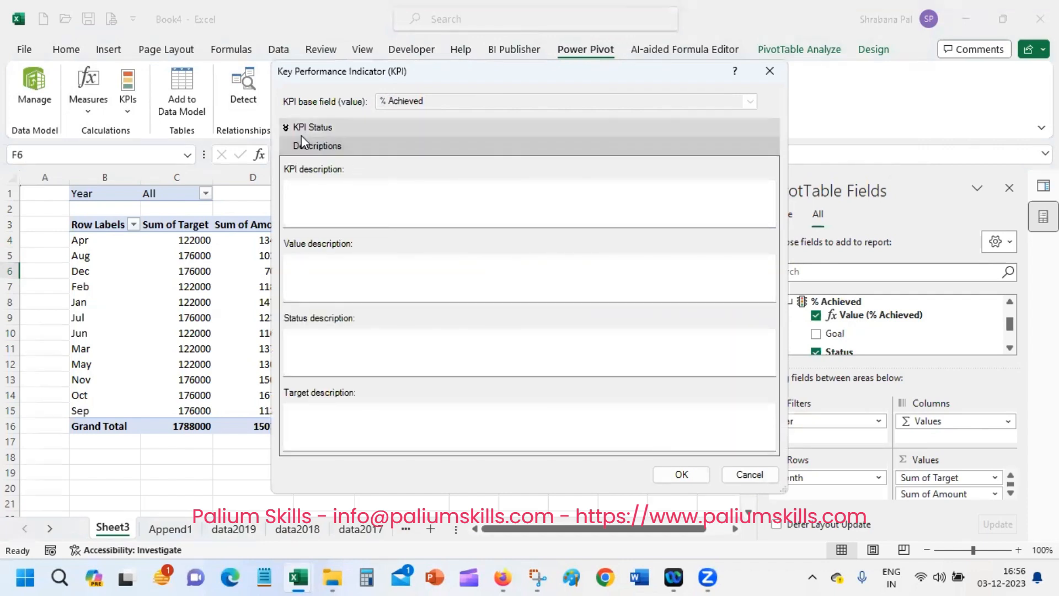
left_click(290, 126)
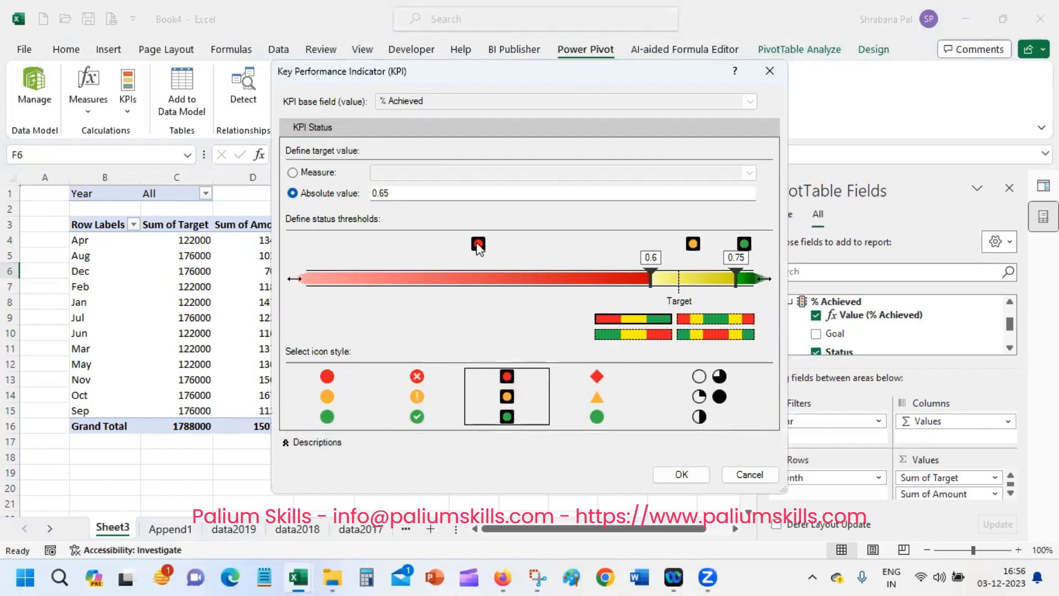
- Preview the other KPI icon styles, then save the % Achieved KPI with the black-framed traffic-light icons
left_click(694, 393)
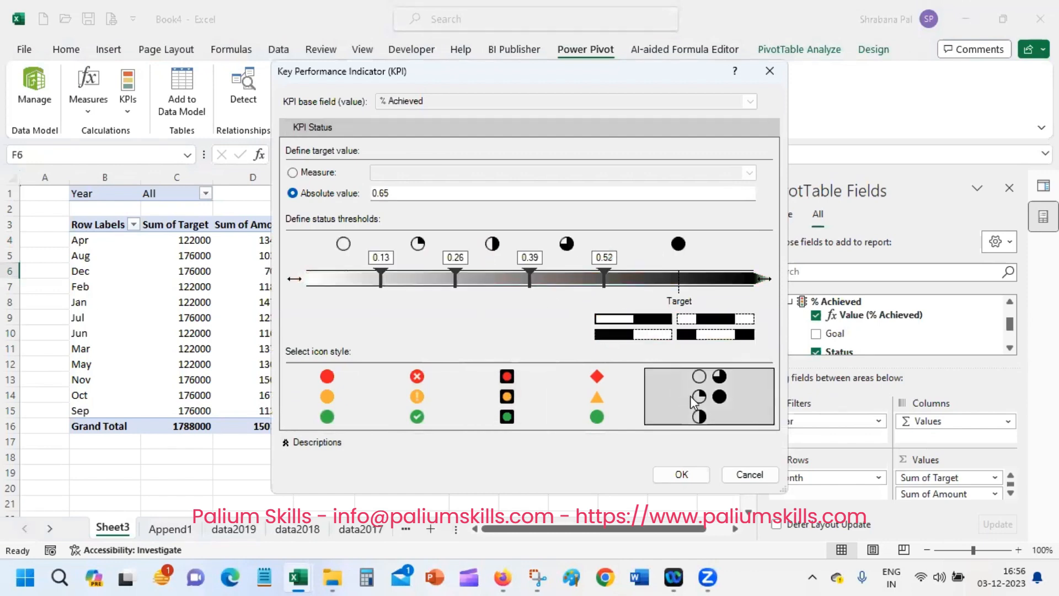
left_click(587, 397)
left_click(506, 392)
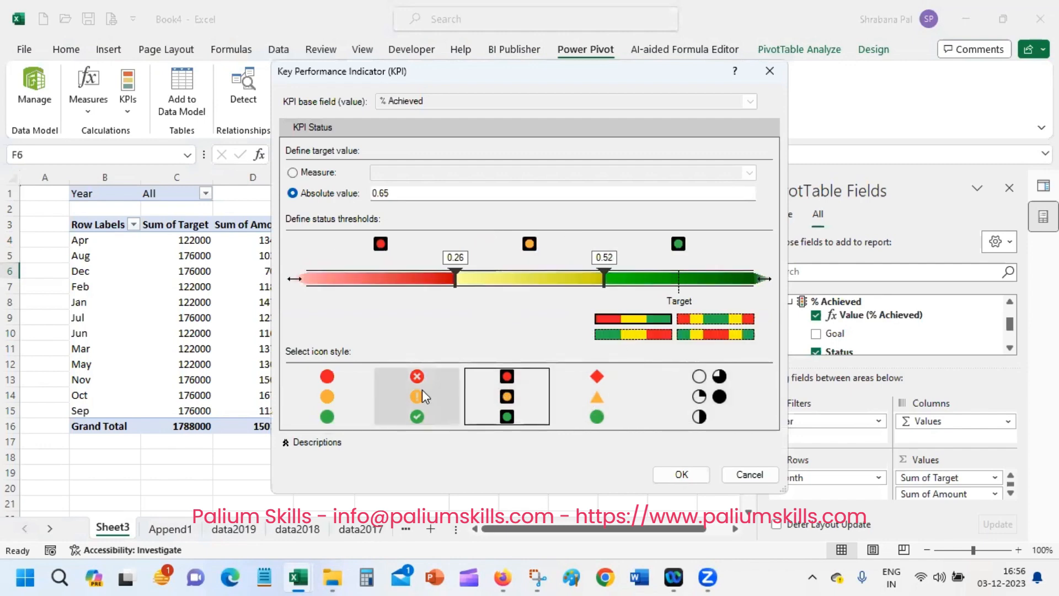
left_click(422, 389)
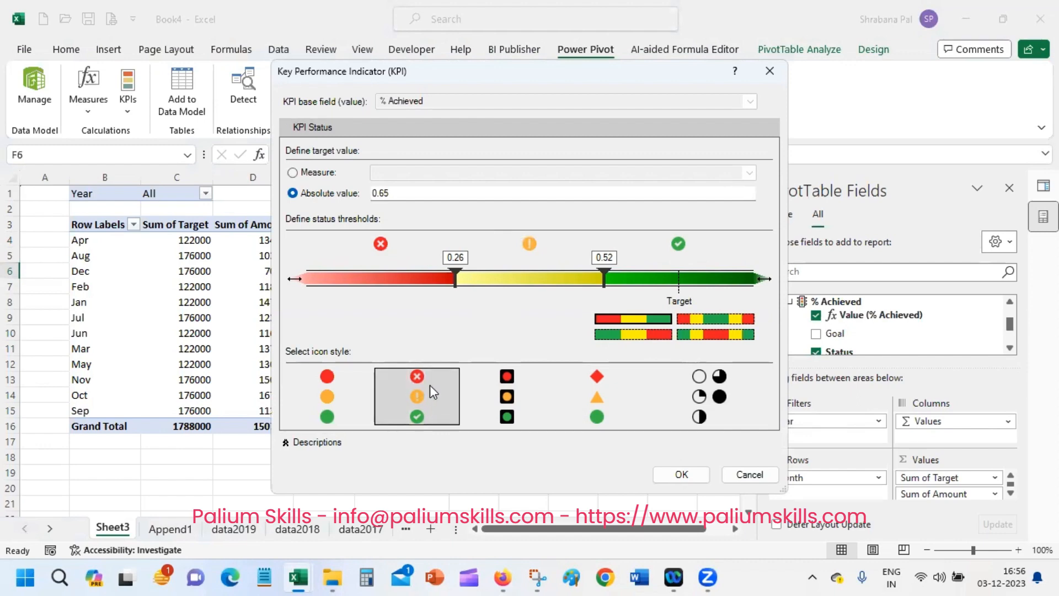
left_click(493, 393)
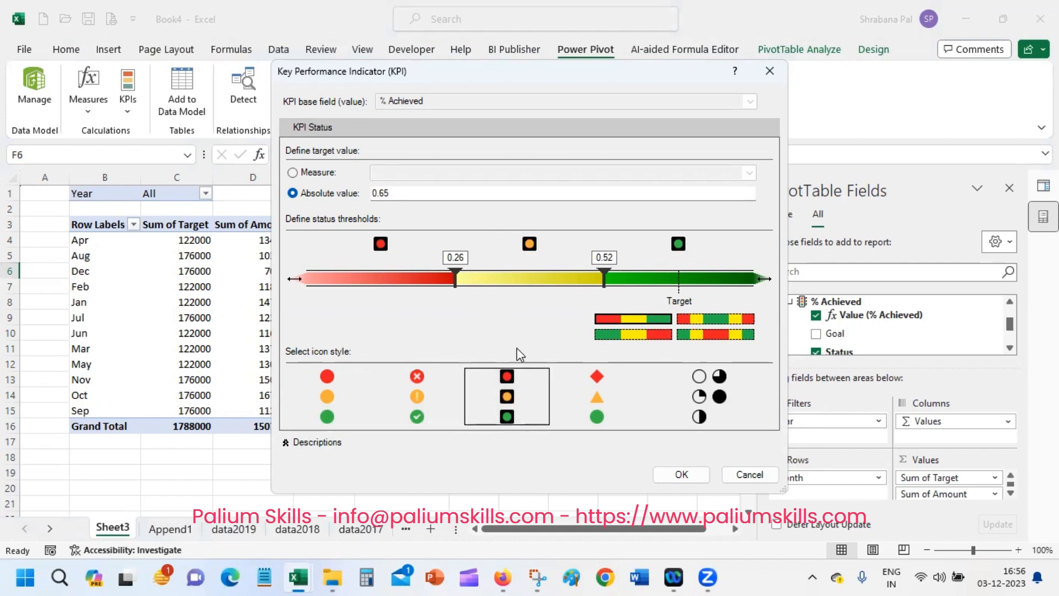
left_click(627, 398)
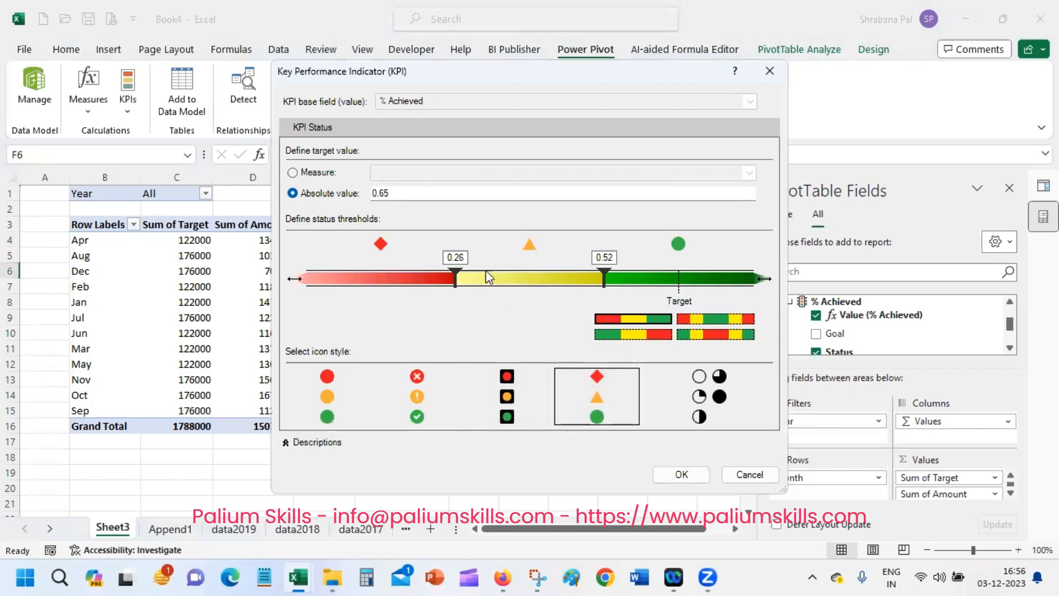
left_click(521, 386)
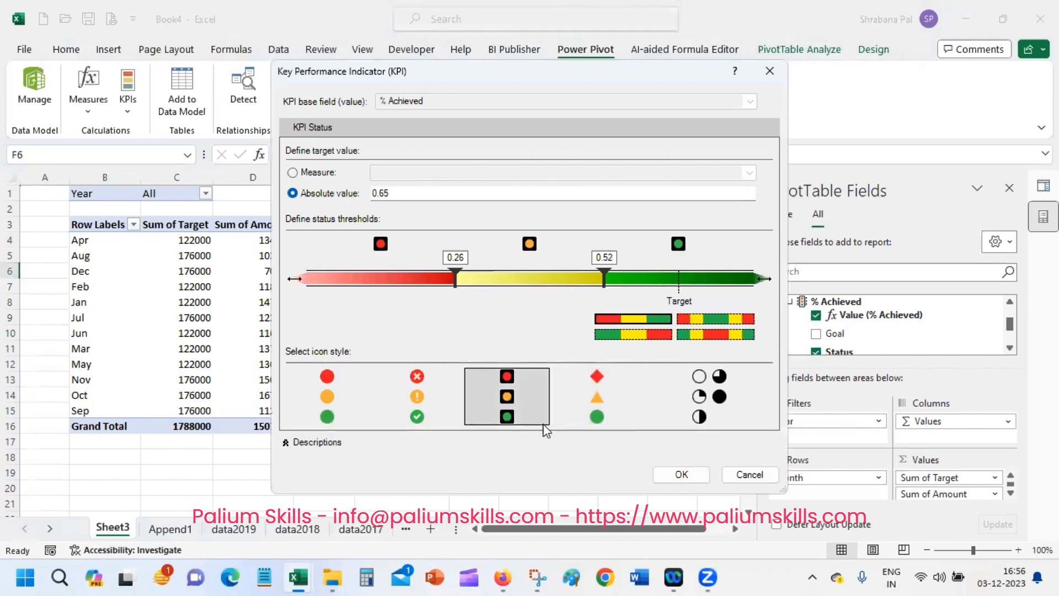
left_click(682, 474)
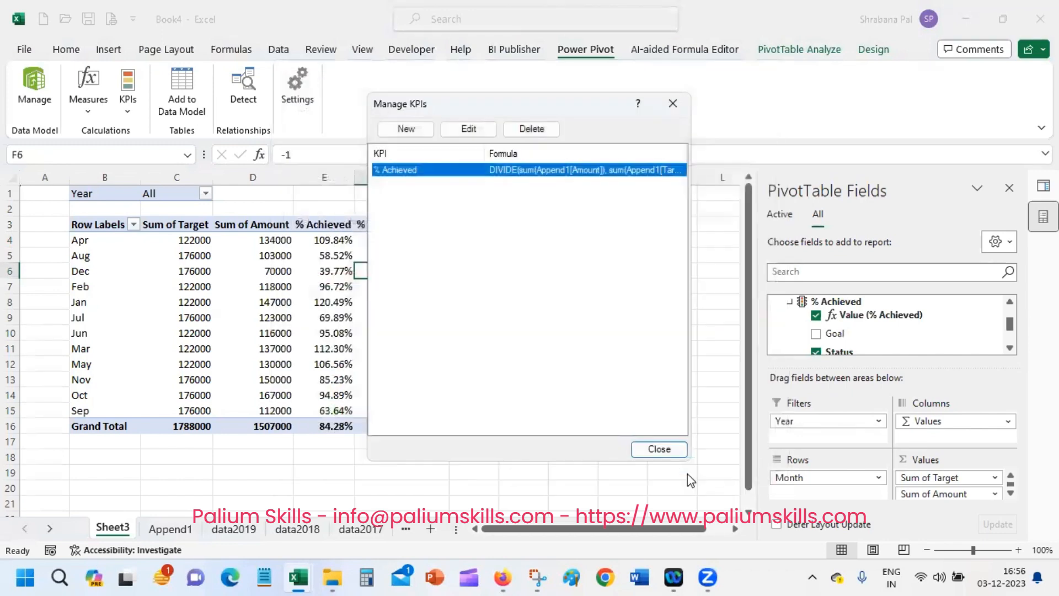
left_click(659, 449)
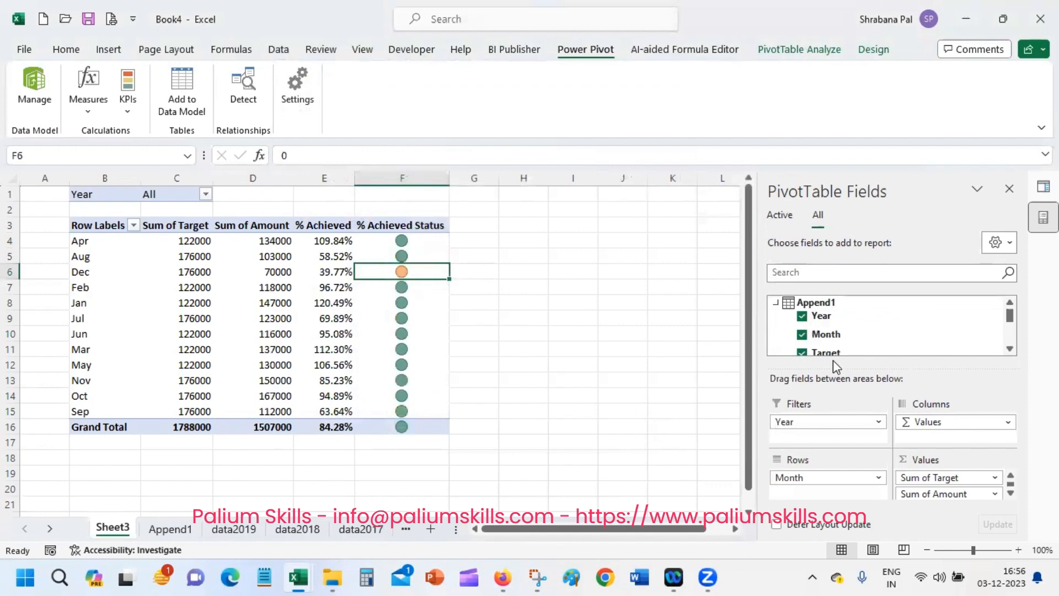
- Remove the % Achieved KPI's Status field from the PivotTable and add it back to refresh its icons
left_click_drag(1010, 318, 1010, 328)
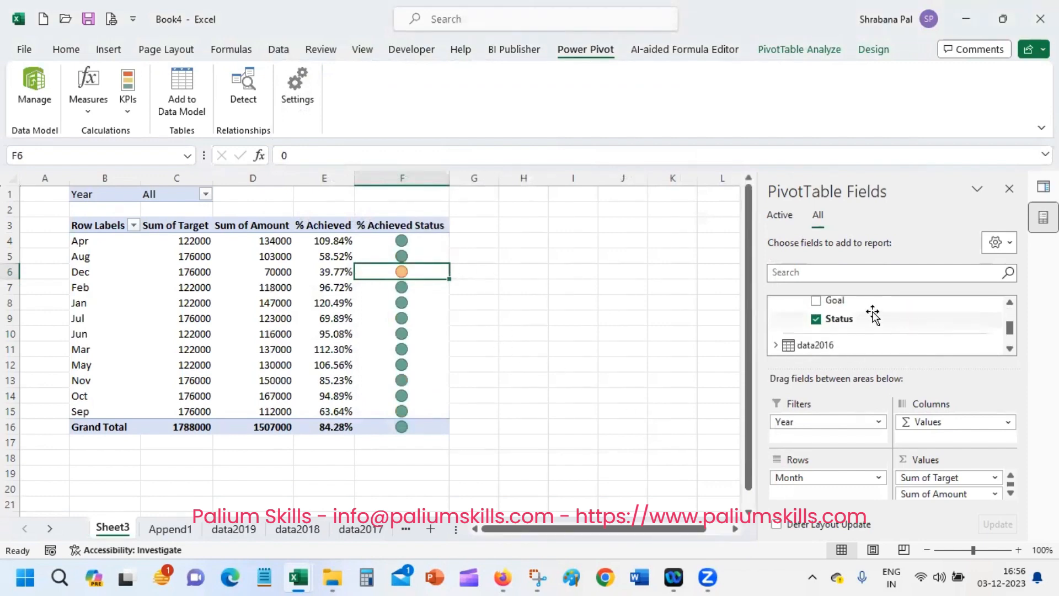
left_click(816, 320)
left_click(817, 320)
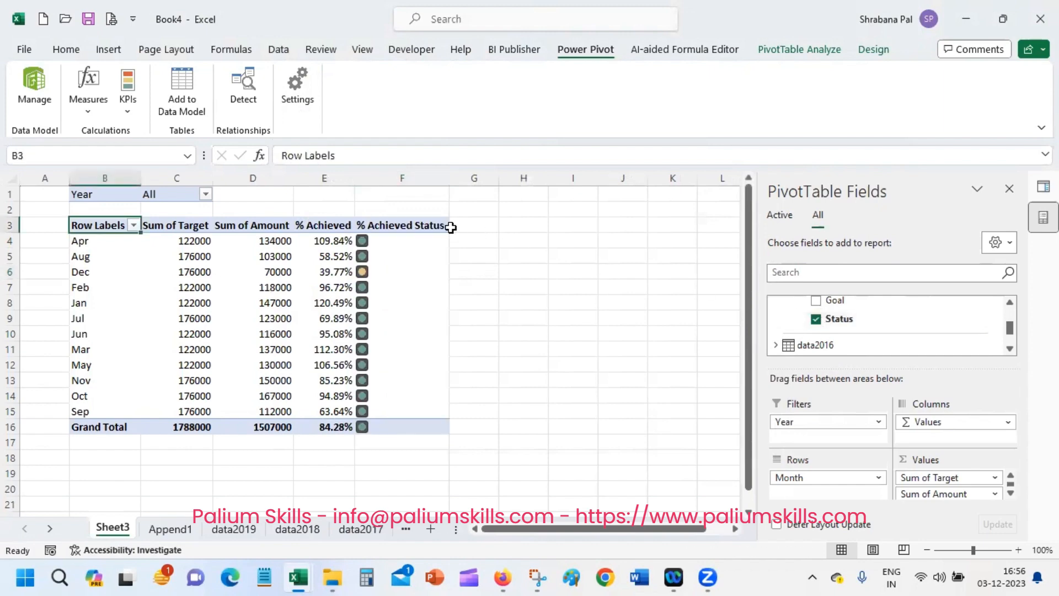
- Center the framed traffic-light icons in the % Achieved Status column, from Apr through the grand total
left_click_drag(415, 246, 412, 430)
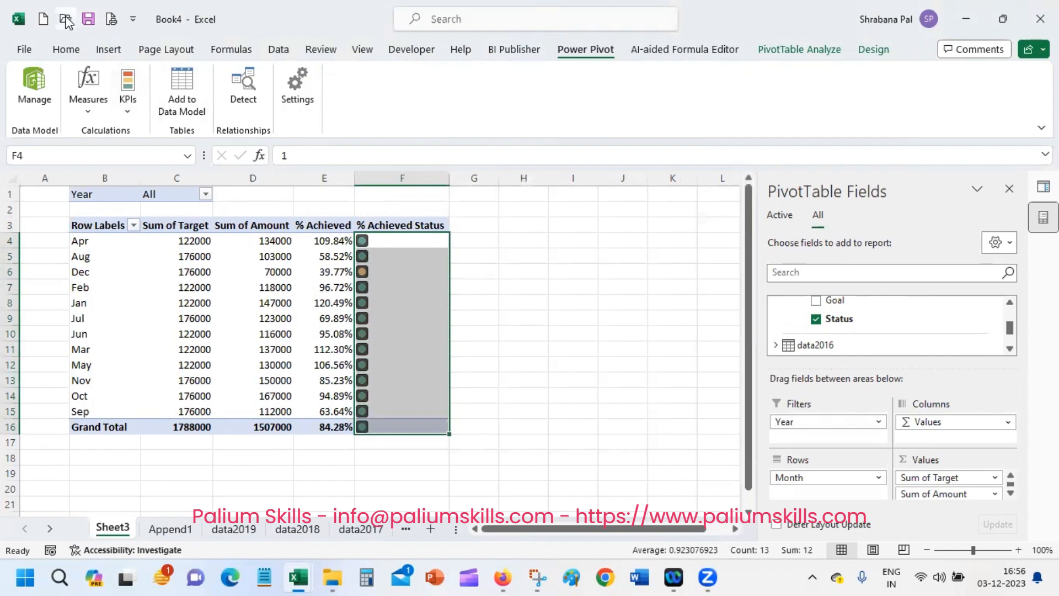
left_click(66, 49)
left_click(305, 104)
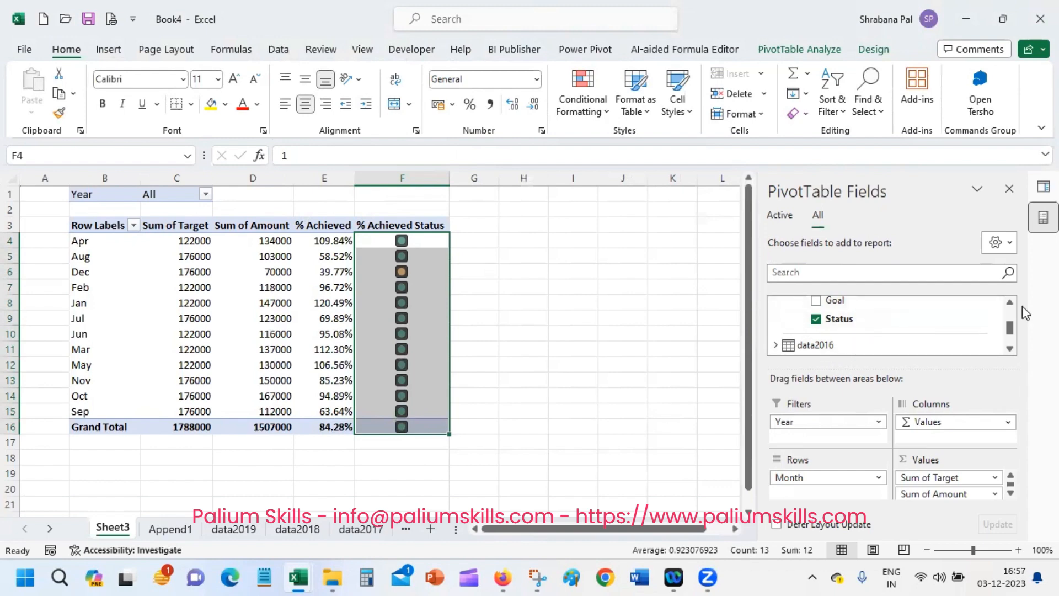
- Edit the % Achieved KPI, set its status thresholds to 0.45 and 0.707, and save it
left_click(585, 49)
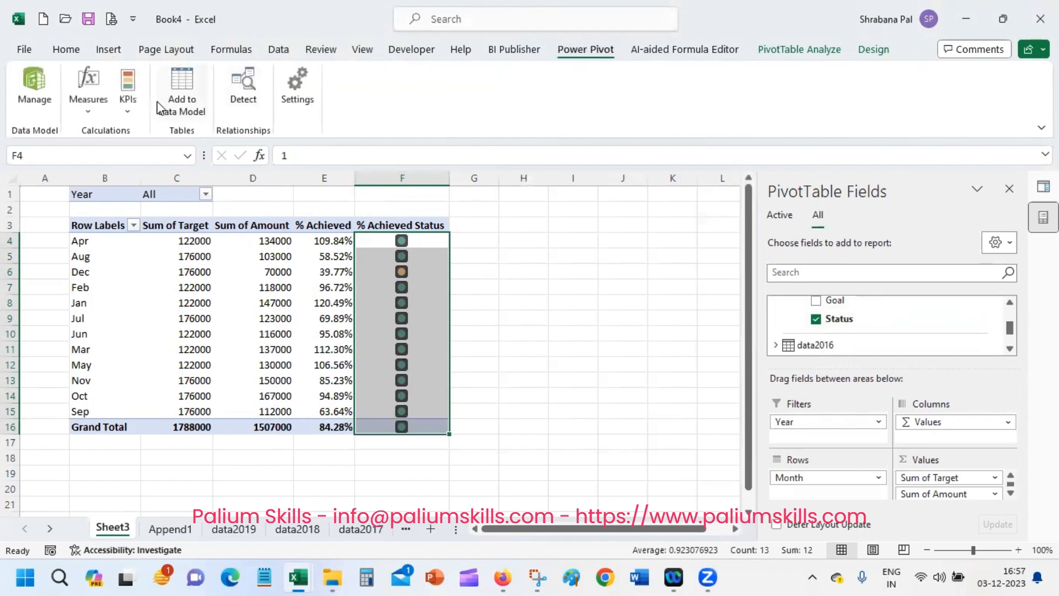
left_click(86, 110)
left_click(133, 117)
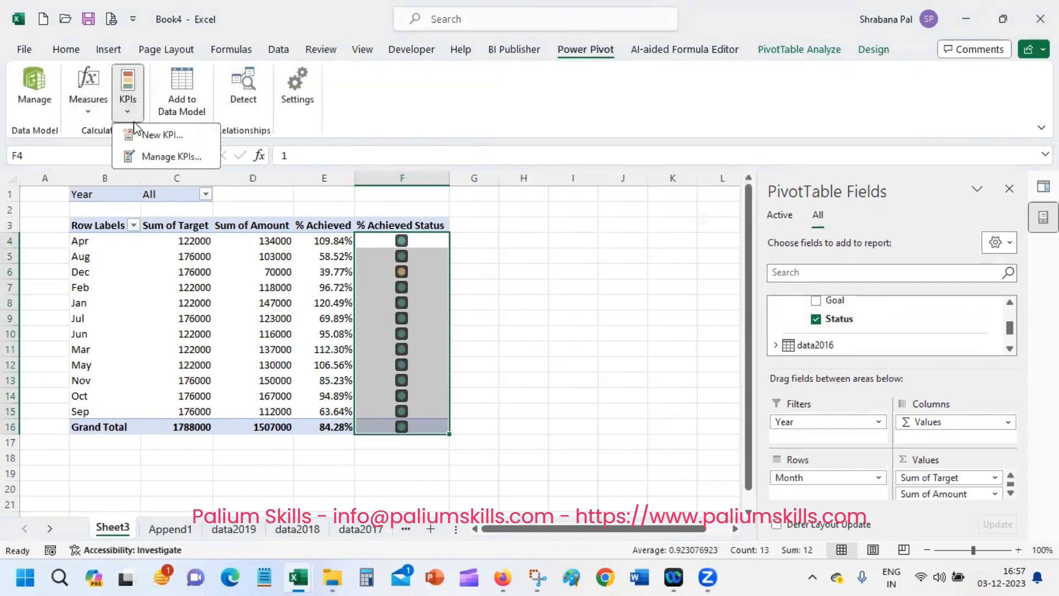
left_click(195, 159)
left_click(435, 170)
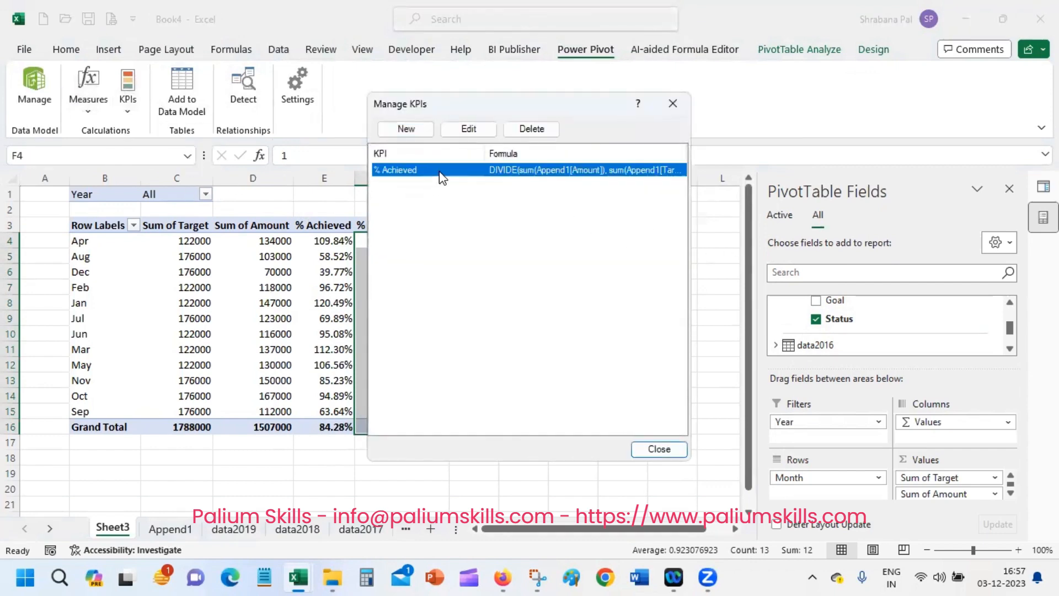
left_click(472, 131)
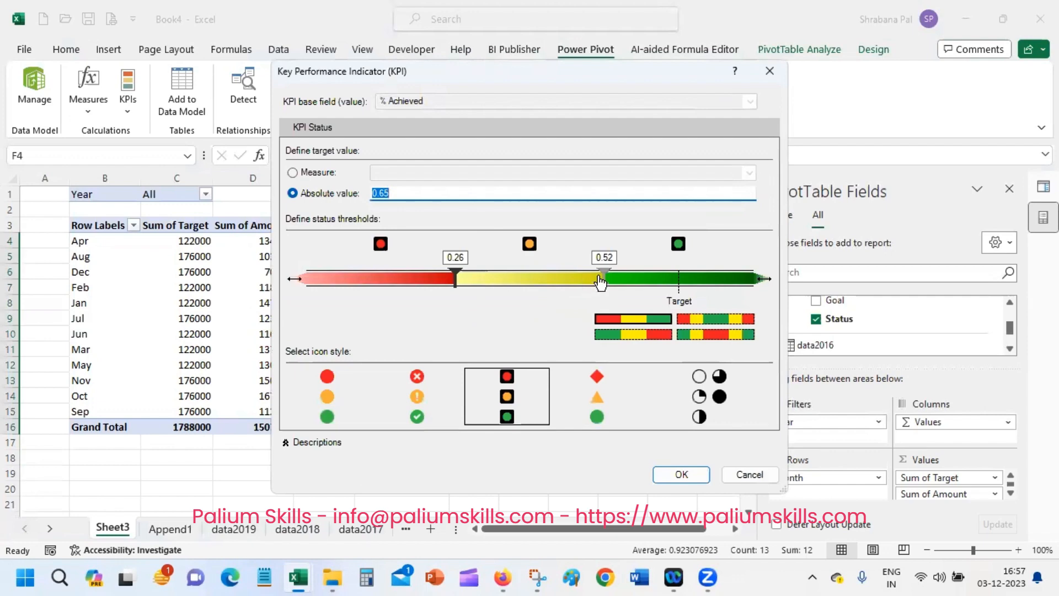
left_click_drag(603, 278, 680, 277)
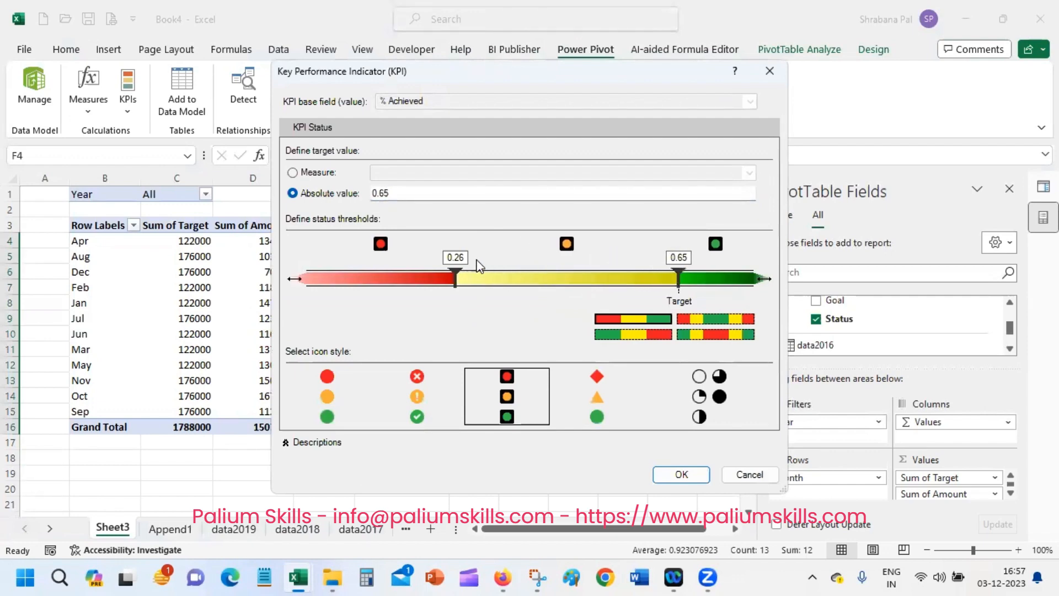
left_click_drag(456, 278, 550, 274)
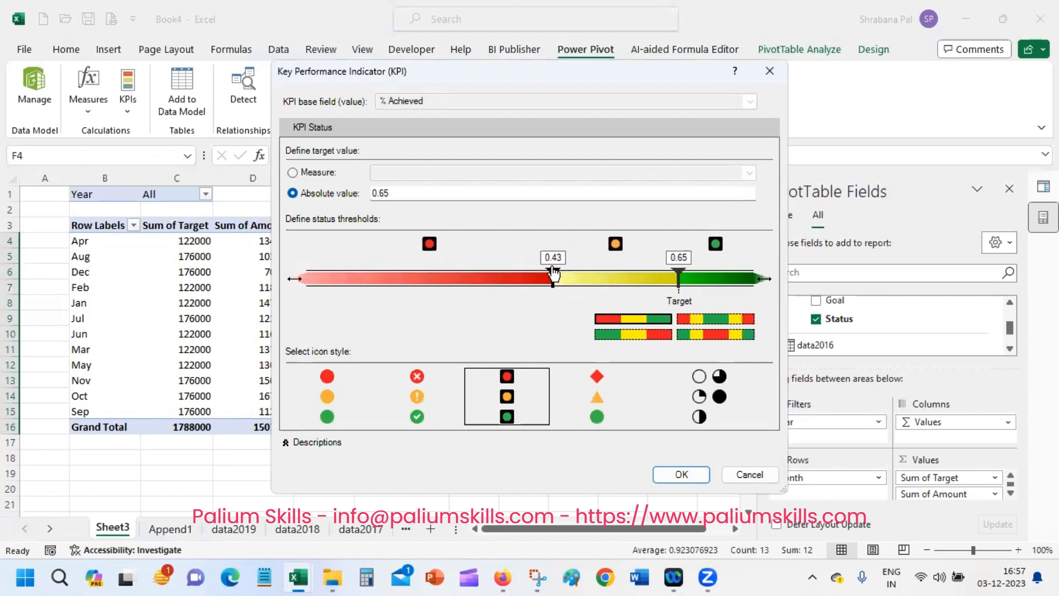
left_click_drag(678, 275, 712, 278)
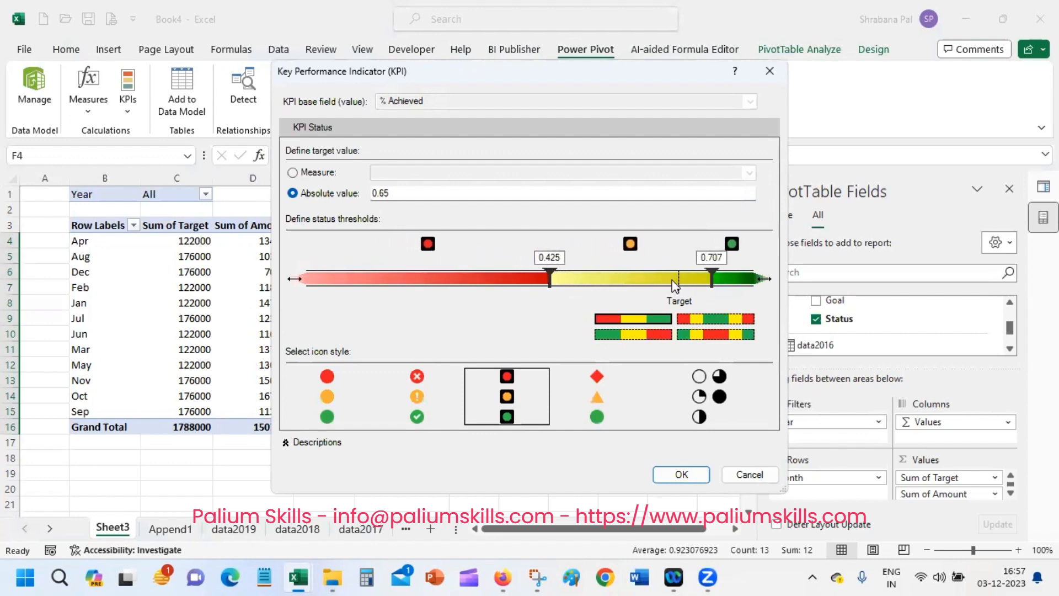
left_click_drag(550, 277, 564, 277)
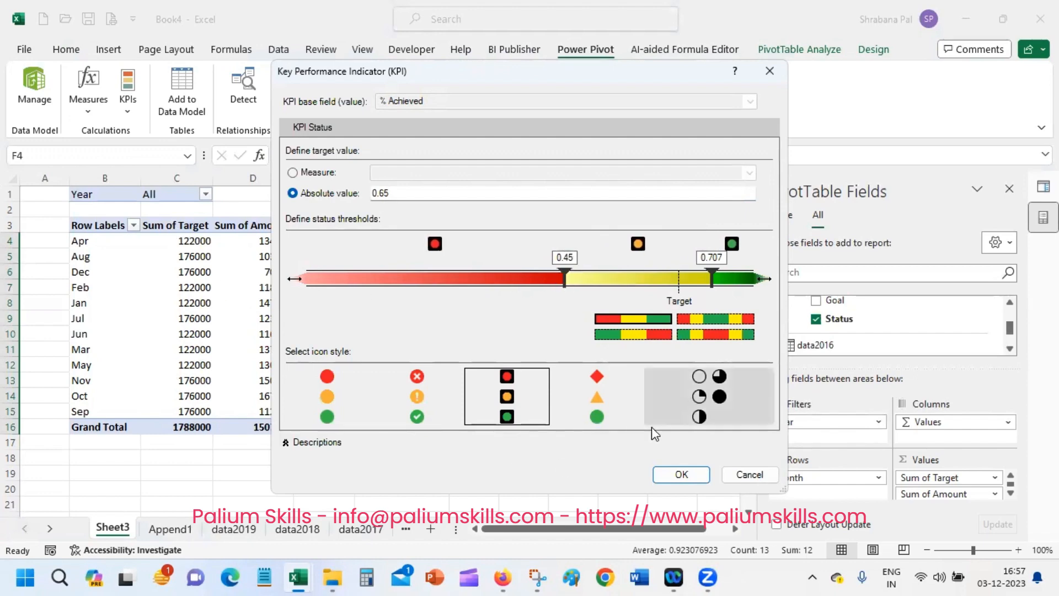
left_click(673, 475)
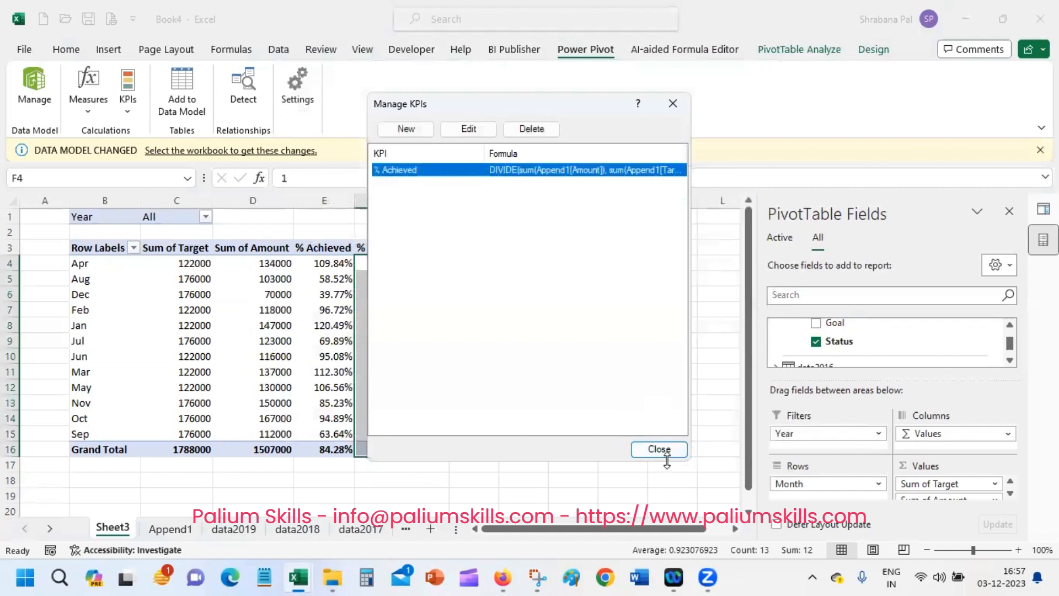
left_click(665, 453)
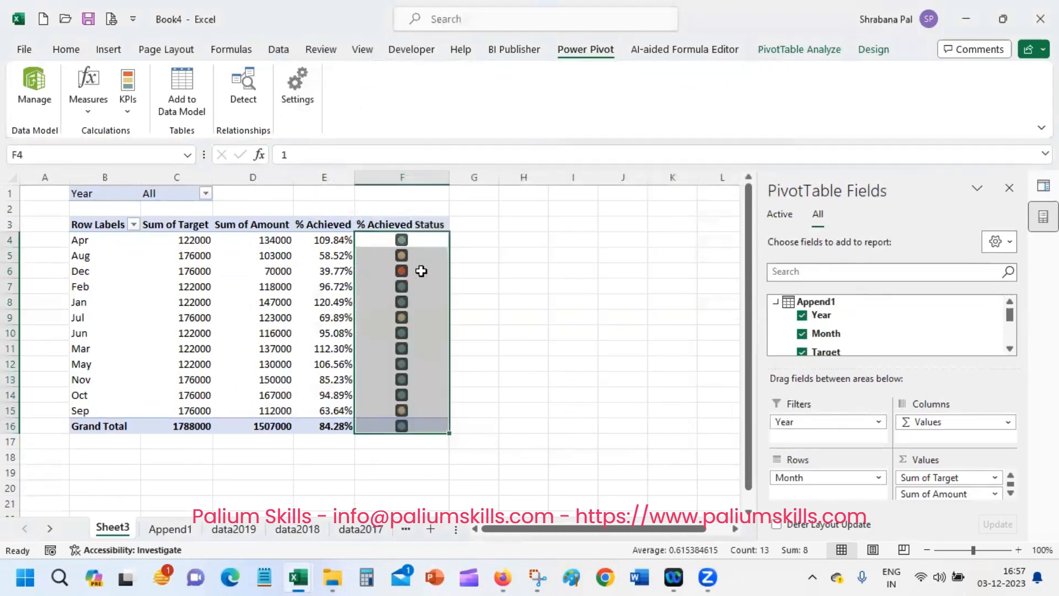
left_click(422, 271)
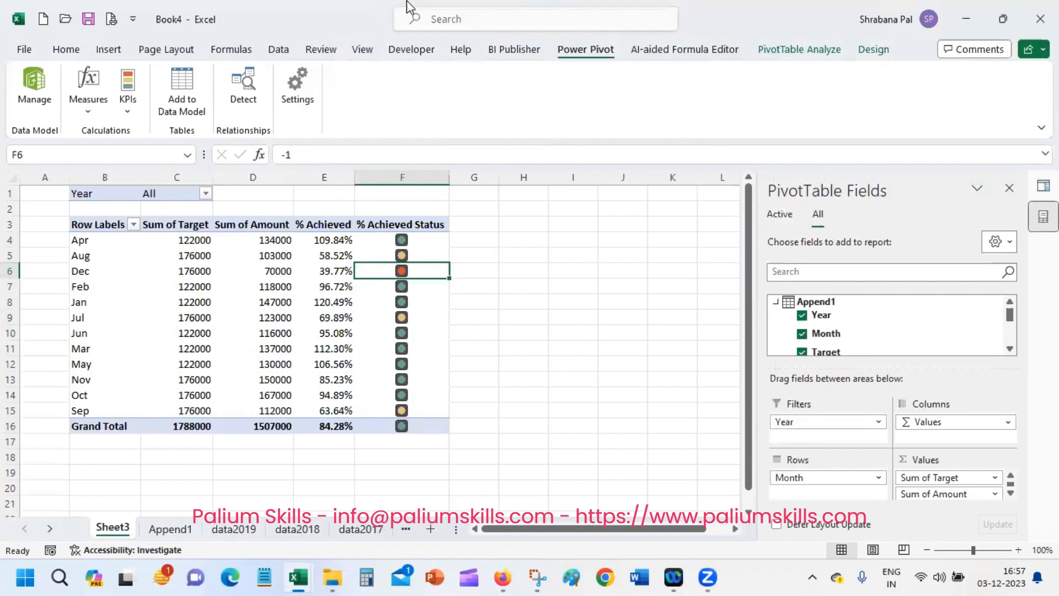
left_click(593, 3)
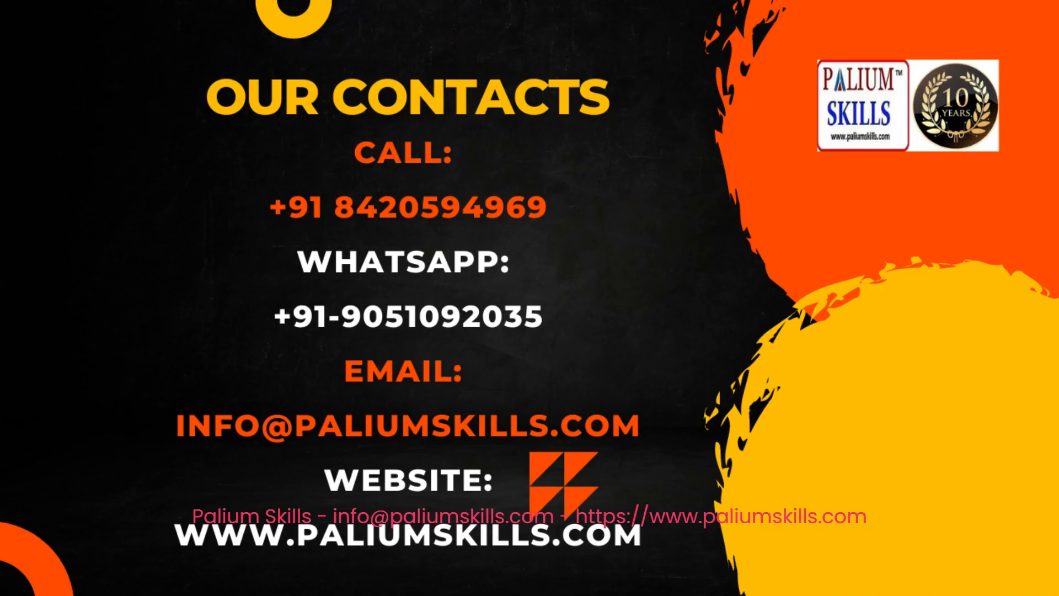